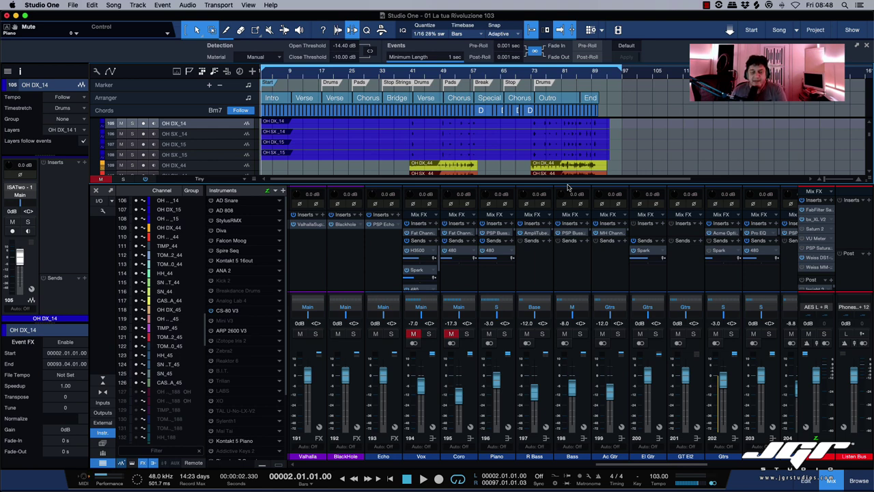
Switch to Safari and examine the Apple Mac mini page's M1 chip, CPU and GPU sections.
{"action": "key", "text": "super+Tab"}
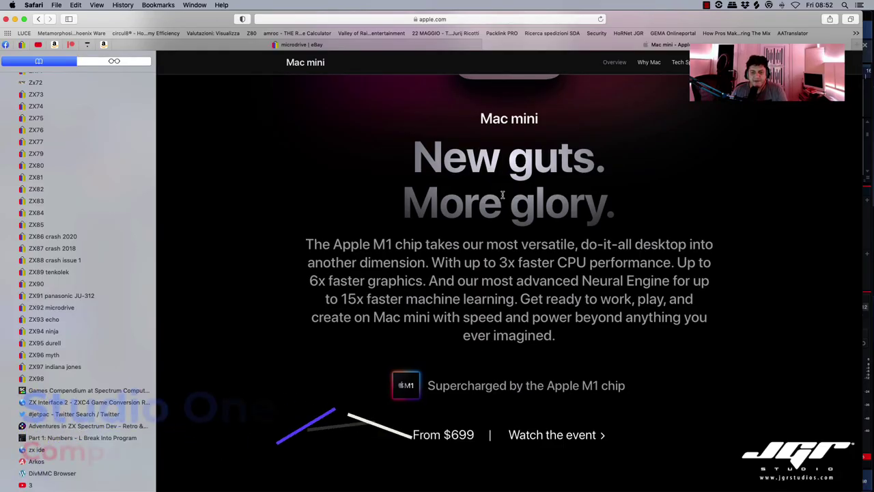
{"action": "scroll", "coordinate": [502, 194], "scroll_direction": "down", "scroll_amount": 3}
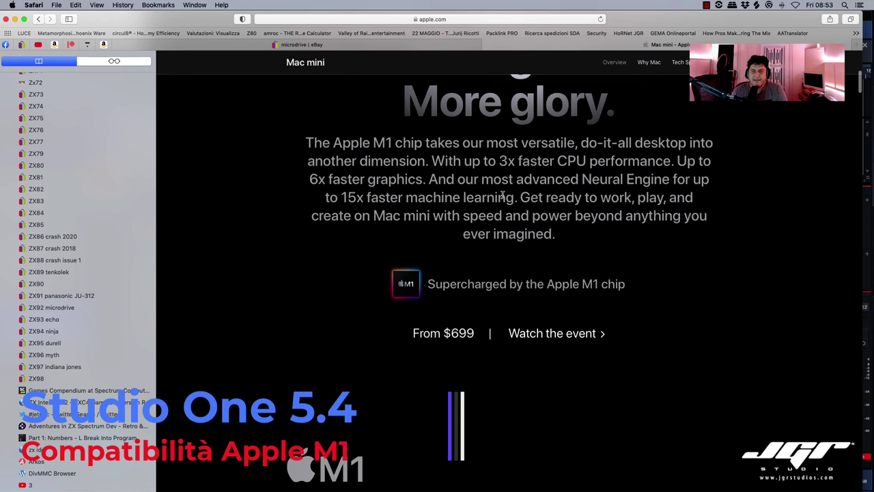
{"action": "scroll", "coordinate": [502, 196], "scroll_direction": "down", "scroll_amount": 5}
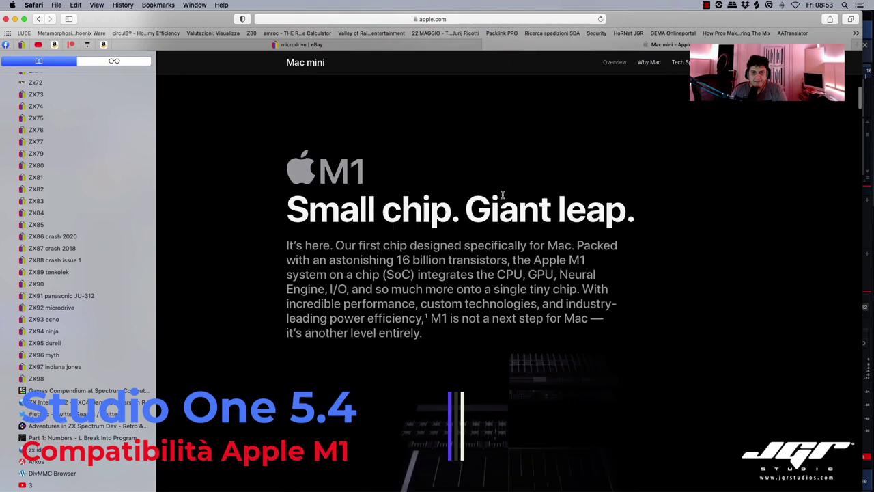
{"action": "scroll", "coordinate": [502, 196], "scroll_direction": "down", "scroll_amount": 3}
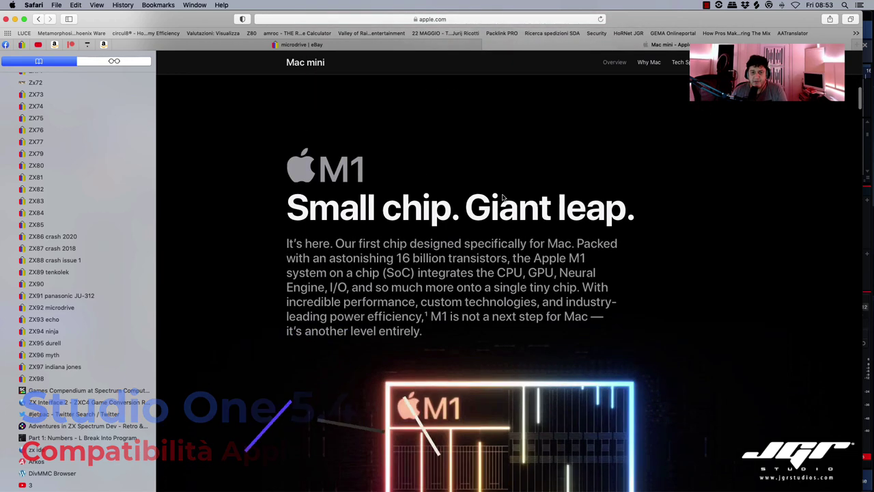
{"action": "scroll", "coordinate": [502, 196], "scroll_direction": "down", "scroll_amount": 3}
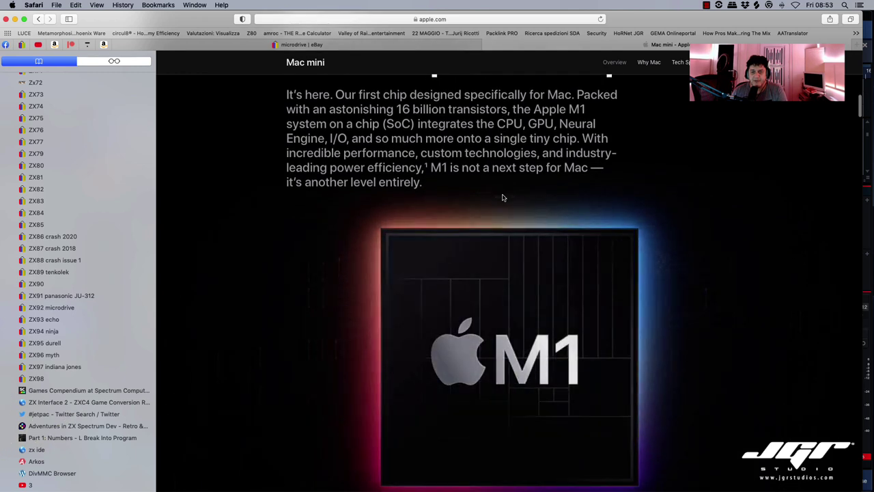
{"action": "scroll", "coordinate": [503, 197], "scroll_direction": "down", "scroll_amount": 2}
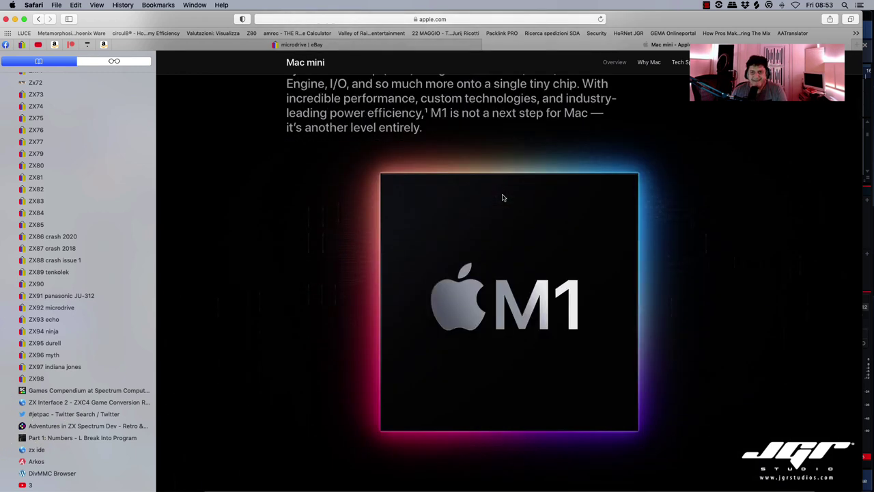
{"action": "scroll", "coordinate": [503, 198], "scroll_direction": "down", "scroll_amount": 1}
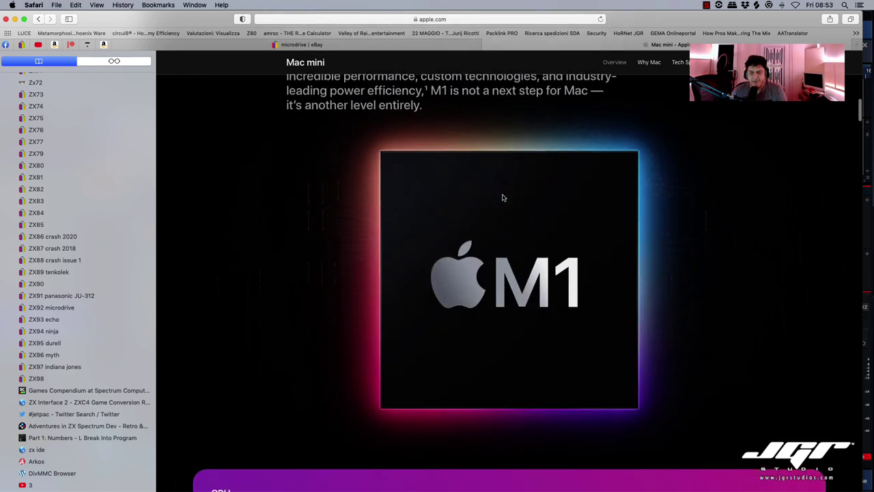
{"action": "scroll", "coordinate": [502, 197], "scroll_direction": "down", "scroll_amount": 6}
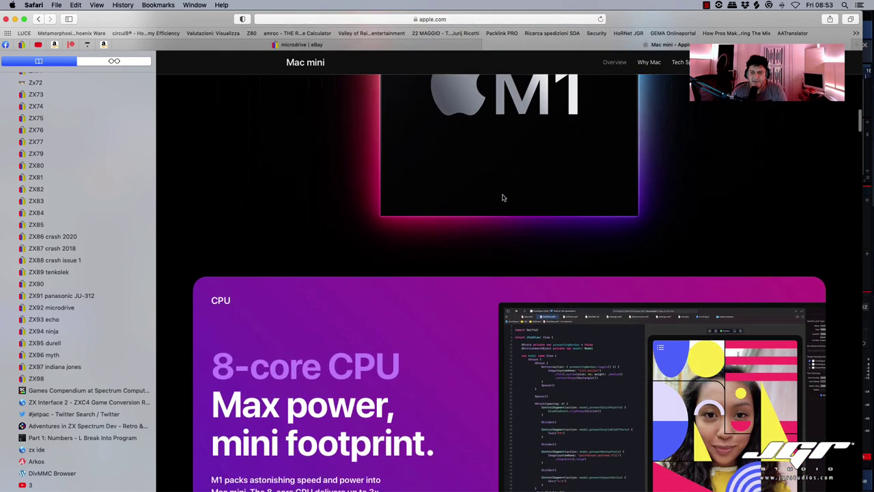
{"action": "scroll", "coordinate": [503, 197], "scroll_direction": "down", "scroll_amount": 10}
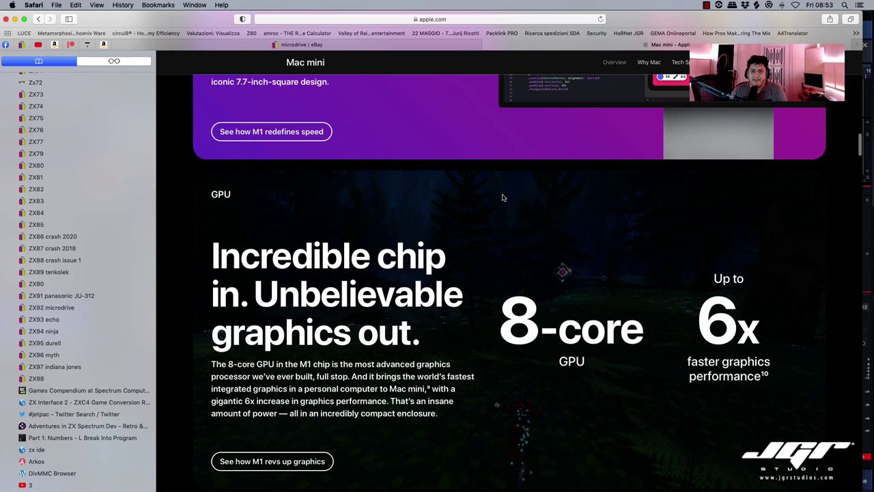
{"action": "scroll", "coordinate": [502, 198], "scroll_direction": "down", "scroll_amount": 2}
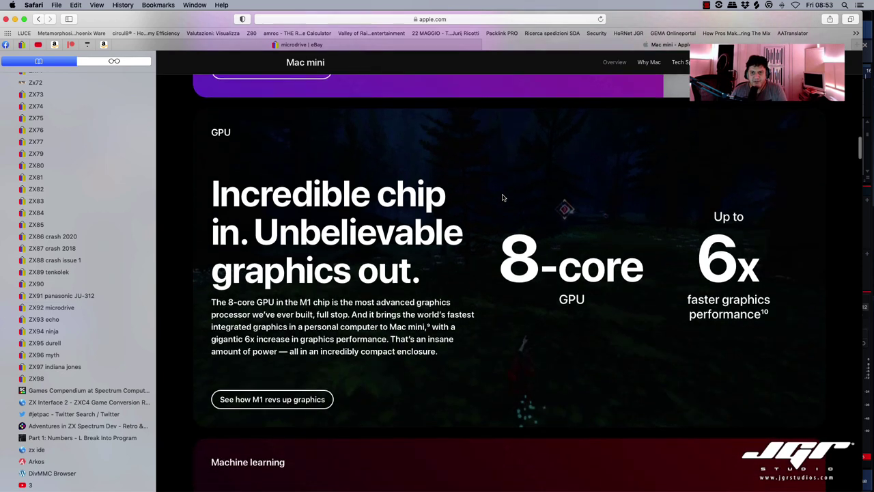
{"action": "scroll", "coordinate": [503, 197], "scroll_direction": "up", "scroll_amount": 10}
{"action": "scroll", "coordinate": [503, 197], "scroll_direction": "up", "scroll_amount": 10}
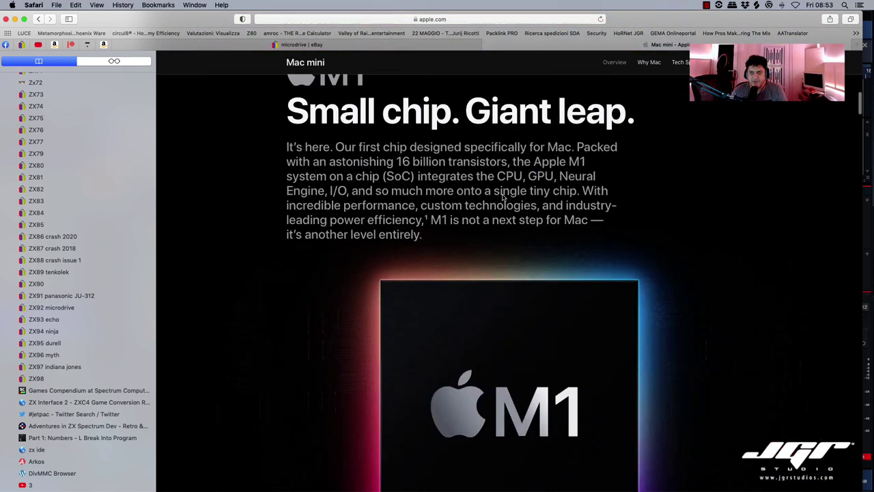
{"action": "scroll", "coordinate": [503, 198], "scroll_direction": "down", "scroll_amount": 3}
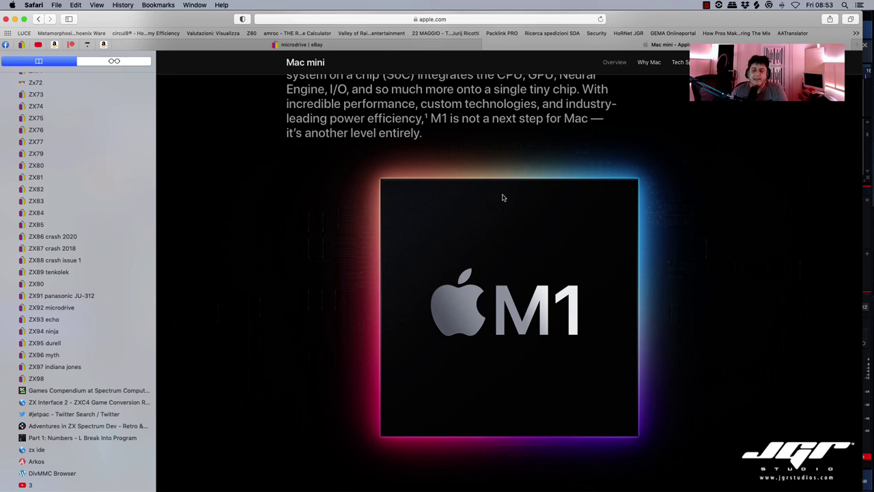
{"action": "scroll", "coordinate": [503, 198], "scroll_direction": "down", "scroll_amount": 3}
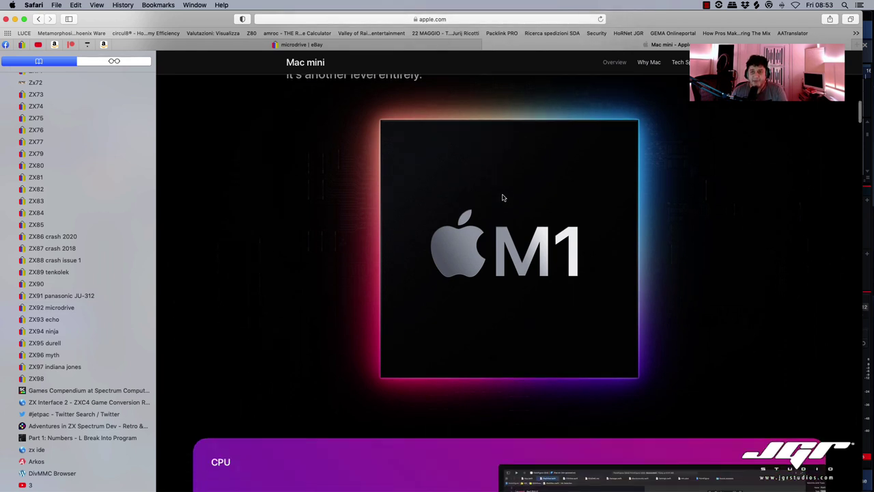
{"action": "scroll", "coordinate": [503, 198], "scroll_direction": "up", "scroll_amount": 5}
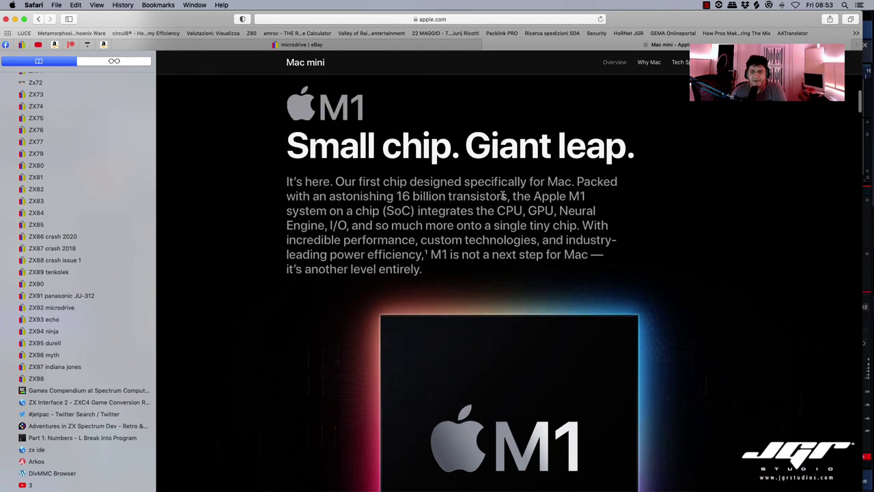
{"action": "scroll", "coordinate": [502, 198], "scroll_direction": "up", "scroll_amount": 8}
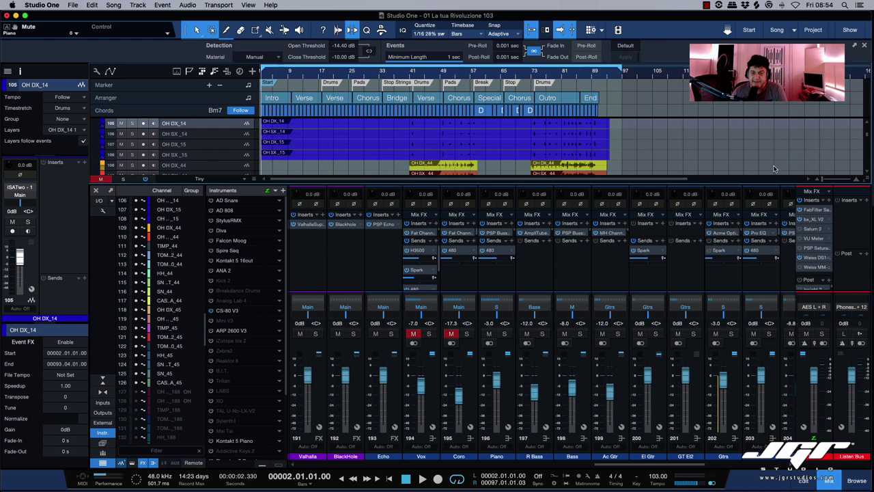
Open the Performance Monitor in Studio One and reposition its window to inspect CPU load and the Enable Plug-in Nap option.
{"action": "scroll", "coordinate": [774, 168], "scroll_direction": "down", "scroll_amount": 3}
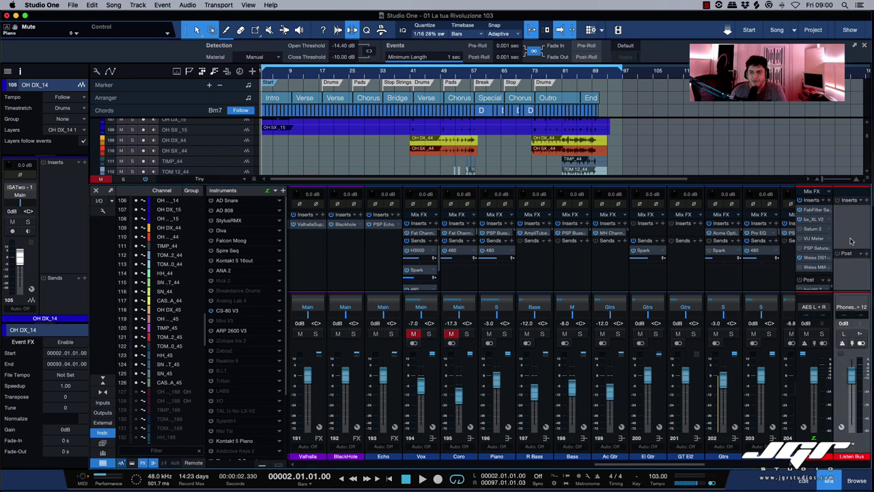
{"action": "left_click", "coordinate": [109, 483]}
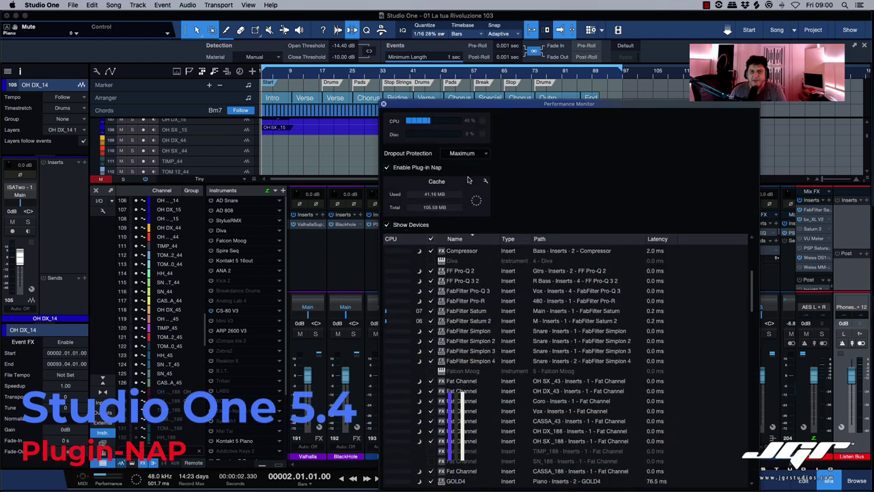
{"action": "left_click_drag", "start_coordinate": [488, 107], "coordinate": [423, 23]}
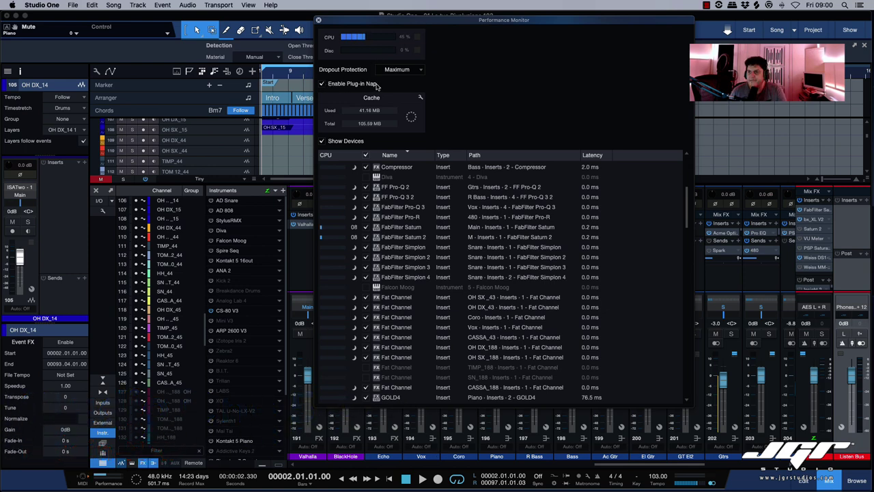
Check the Enable Plug-in Nap option in the Audio Setup processing preferences, and close the preferences.
{"action": "left_click", "coordinate": [41, 5]}
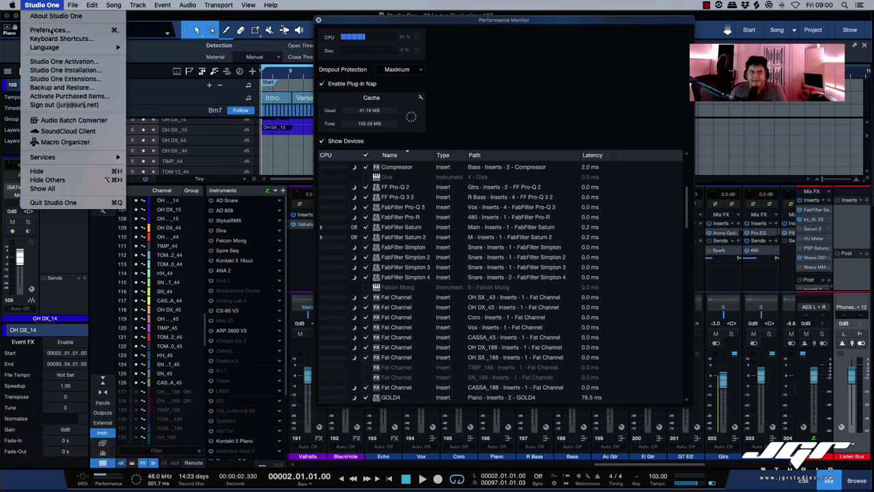
{"action": "left_click", "coordinate": [50, 30]}
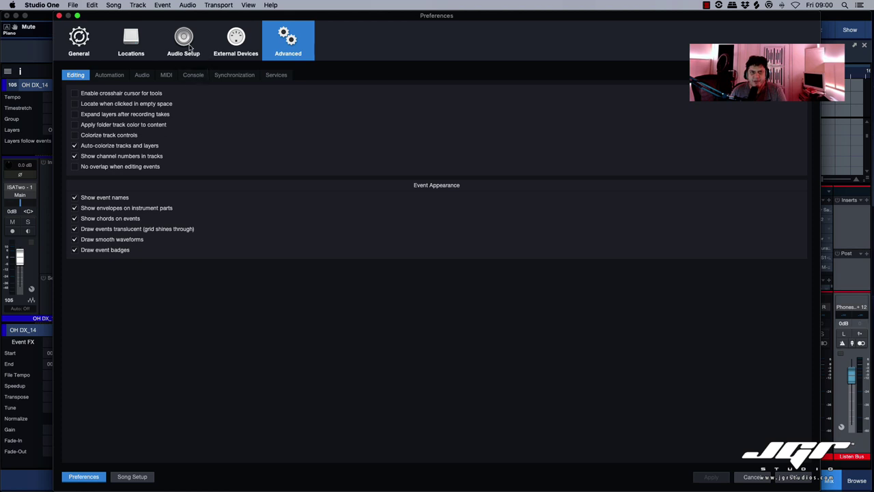
{"action": "left_click", "coordinate": [189, 46]}
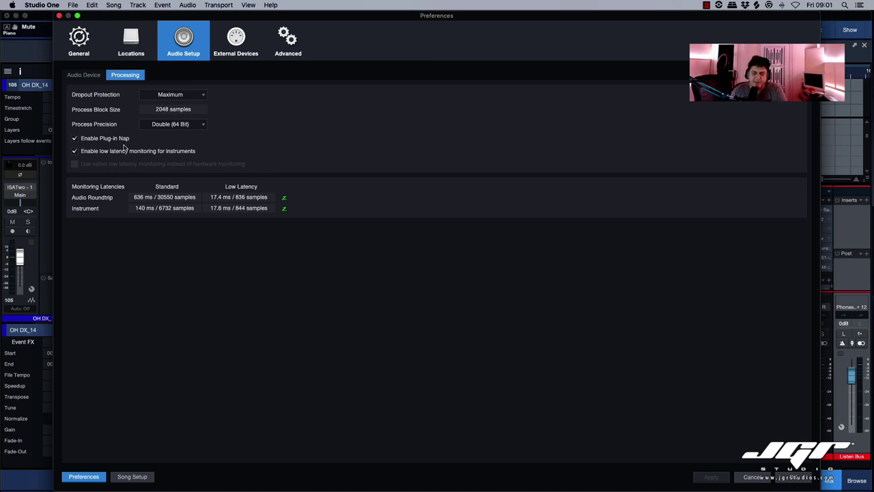
{"action": "left_click", "coordinate": [60, 15]}
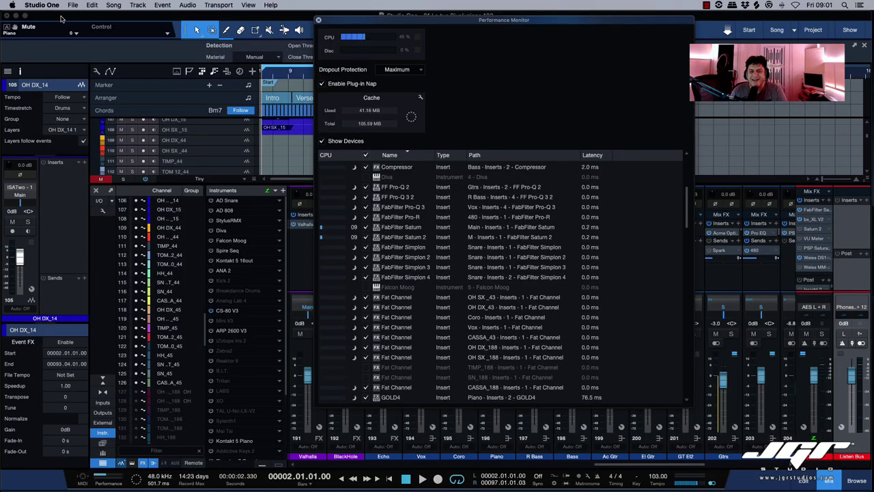
Move the Performance Monitor off the transport area, inspect which plug-ins in its device list are napping, and close it.
{"action": "left_click_drag", "start_coordinate": [374, 21], "coordinate": [482, 87]}
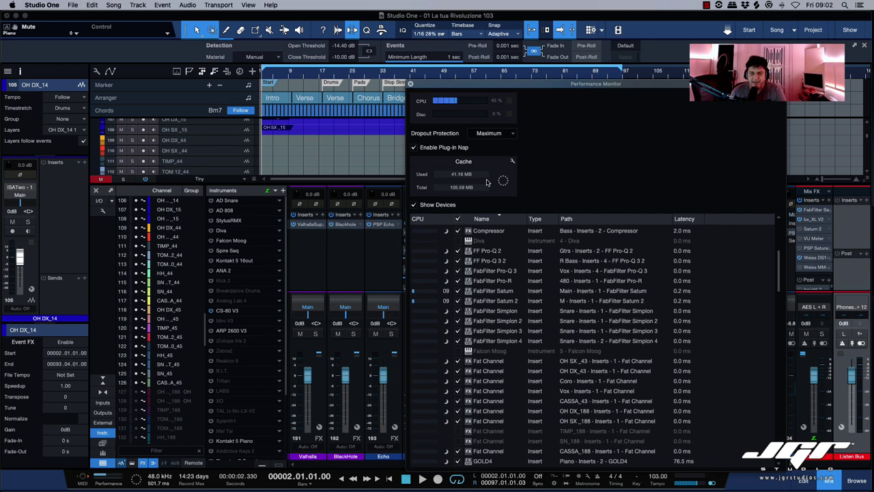
{"action": "scroll", "coordinate": [503, 332], "scroll_direction": "down", "scroll_amount": 3}
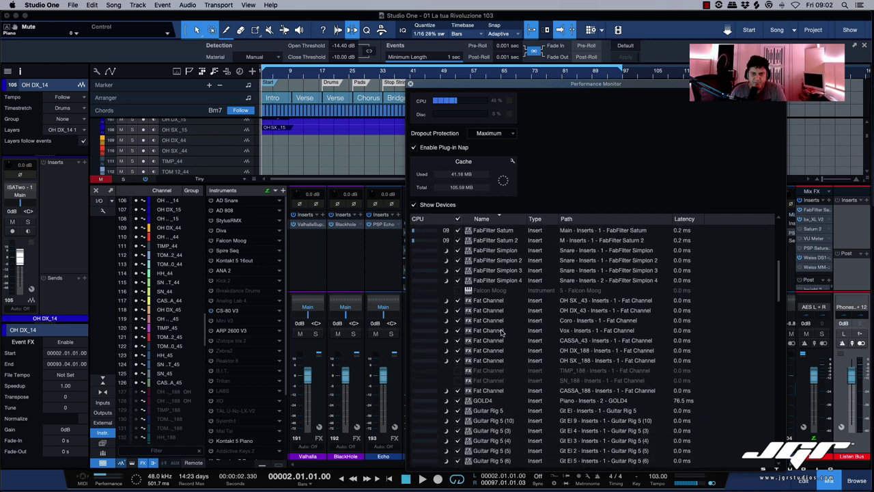
{"action": "scroll", "coordinate": [503, 332], "scroll_direction": "down", "scroll_amount": 6}
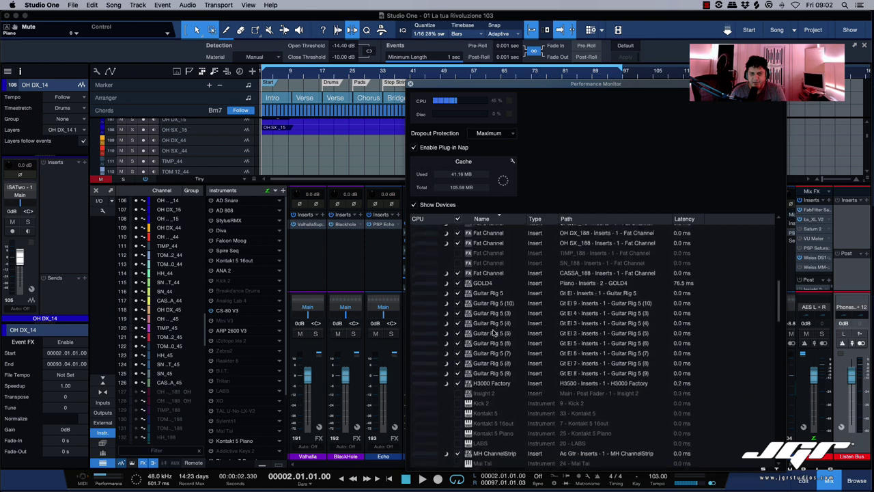
{"action": "scroll", "coordinate": [493, 333], "scroll_direction": "down", "scroll_amount": 12}
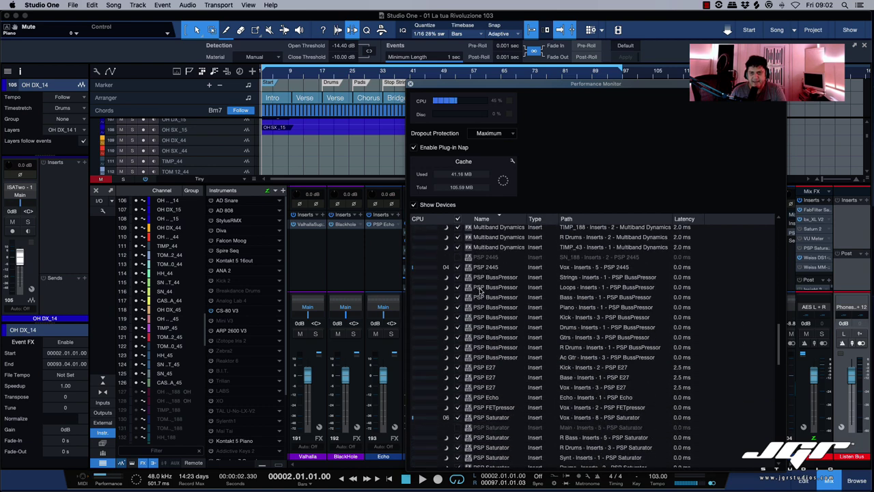
{"action": "scroll", "coordinate": [480, 291], "scroll_direction": "down", "scroll_amount": 5}
{"action": "mouse_move", "coordinate": [553, 87]}
{"action": "left_mouse_down"}
{"action": "mouse_move", "coordinate": [518, 102]}
{"action": "mouse_move", "coordinate": [529, 88]}
{"action": "mouse_move", "coordinate": [552, 87]}
{"action": "left_mouse_up"}
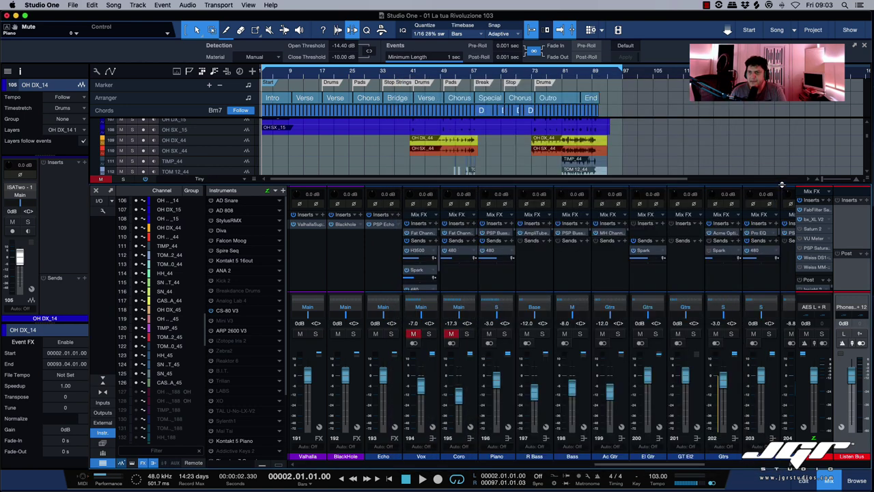
Enlarge the mixer console upward and load Brit Console as the Mix FX on the Main output.
{"action": "left_click_drag", "start_coordinate": [782, 185], "coordinate": [782, 158]}
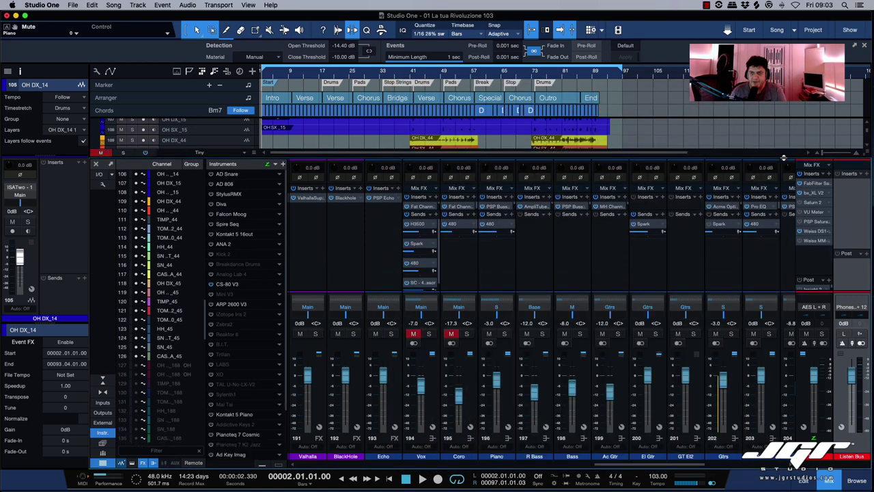
{"action": "left_click", "coordinate": [828, 165]}
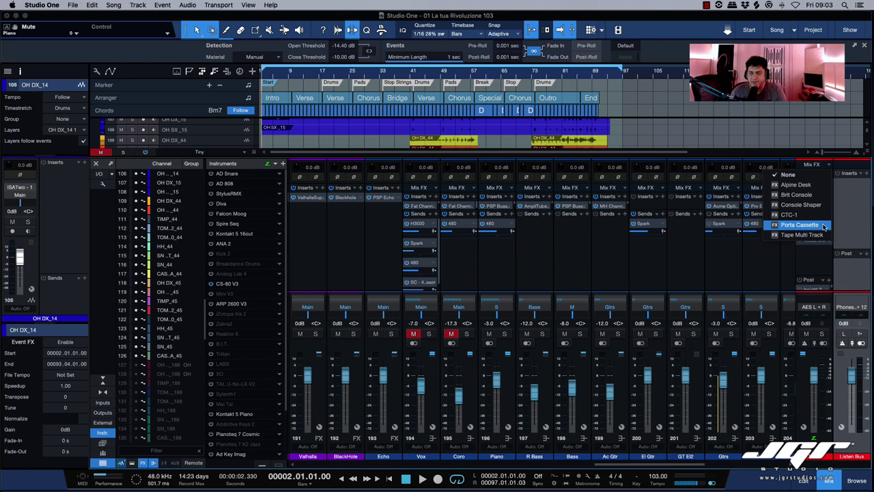
{"action": "left_click", "coordinate": [811, 196]}
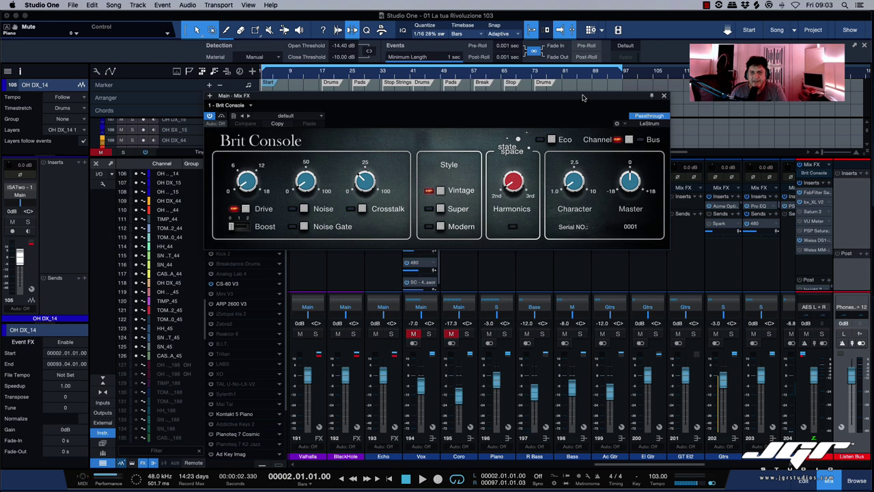
Look through the drum channels in the console and move the Brit Console window closer to the Main output channel.
{"action": "scroll", "coordinate": [604, 283], "scroll_direction": "left", "scroll_amount": 20}
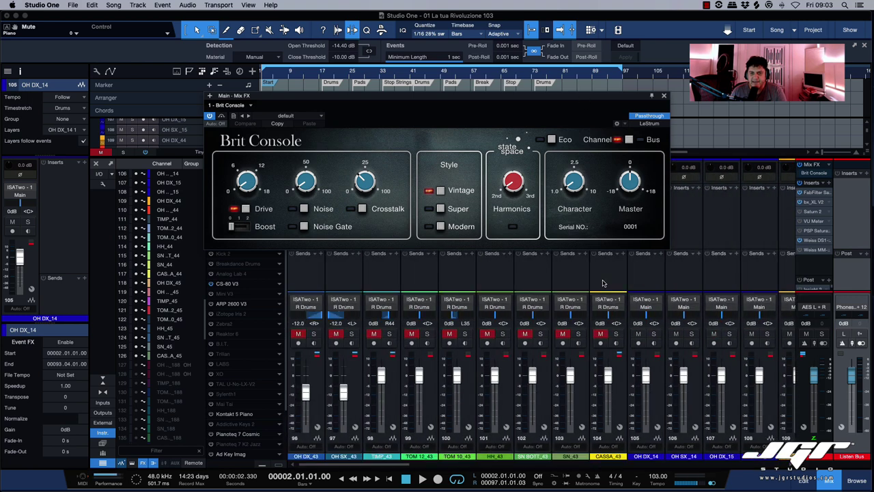
{"action": "scroll", "coordinate": [603, 283], "scroll_direction": "right", "scroll_amount": 3}
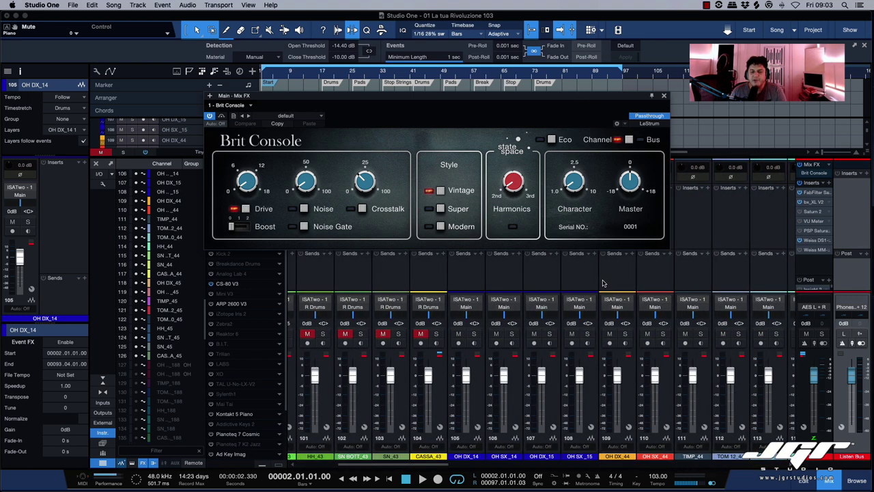
{"action": "scroll", "coordinate": [603, 283], "scroll_direction": "right", "scroll_amount": 2}
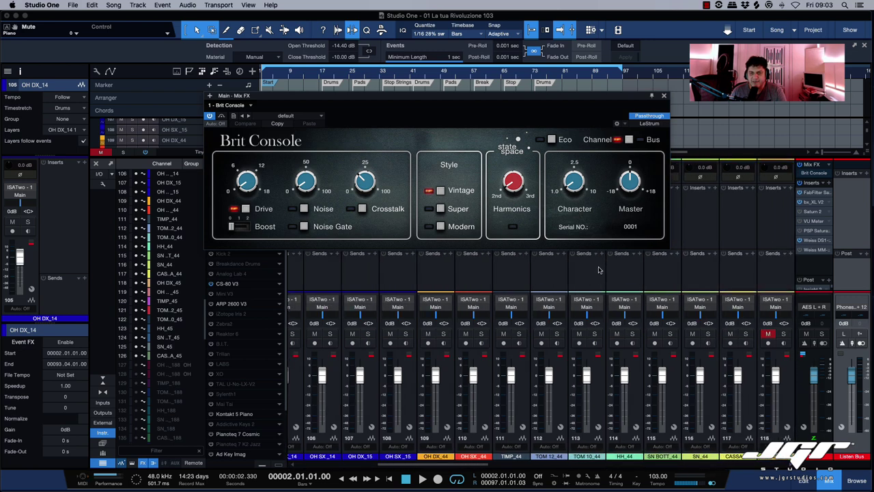
{"action": "left_click_drag", "start_coordinate": [558, 99], "coordinate": [674, 128]}
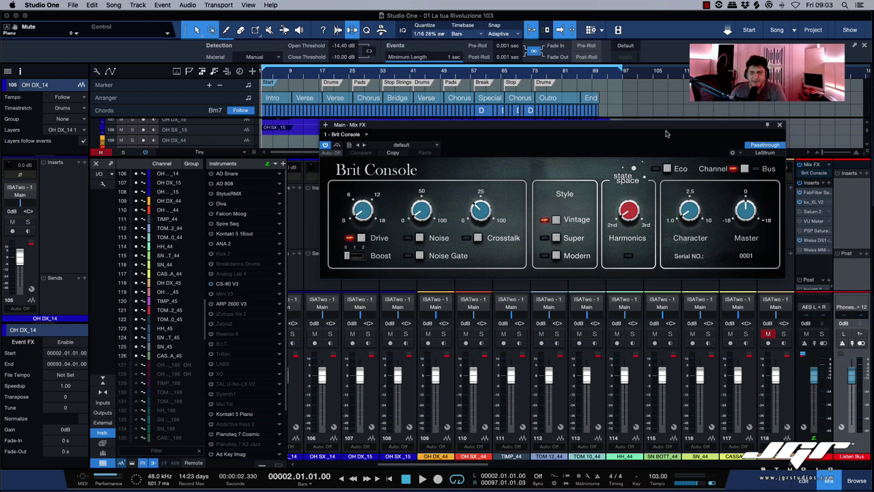
{"action": "left_click_drag", "start_coordinate": [666, 133], "coordinate": [664, 135]}
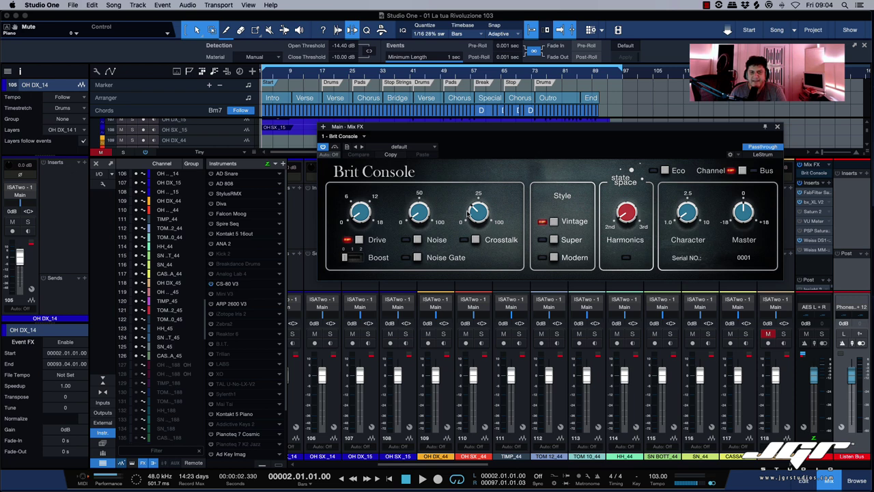
Reopen the Performance Monitor, look through the whole device list for the plug-ins' nap status, and close it.
{"action": "left_click", "coordinate": [111, 484]}
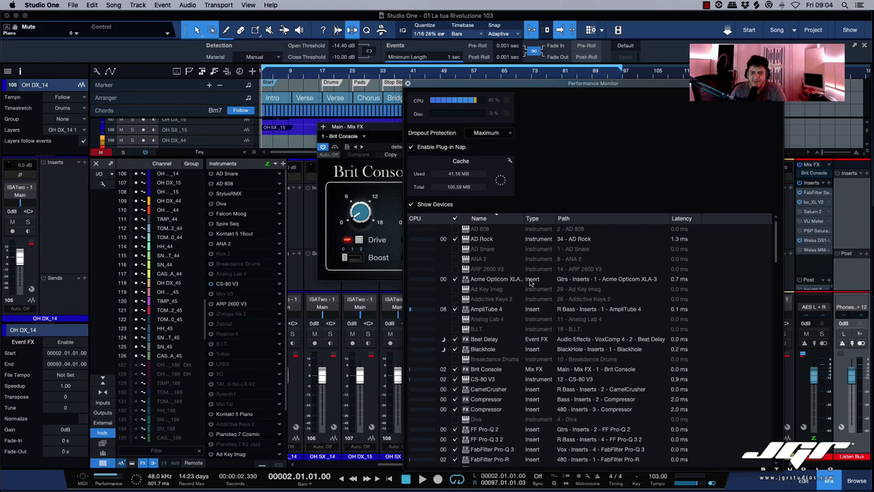
{"action": "scroll", "coordinate": [535, 277], "scroll_direction": "down", "scroll_amount": 10}
{"action": "scroll", "coordinate": [536, 277], "scroll_direction": "up", "scroll_amount": 10}
{"action": "left_click", "coordinate": [408, 82]}
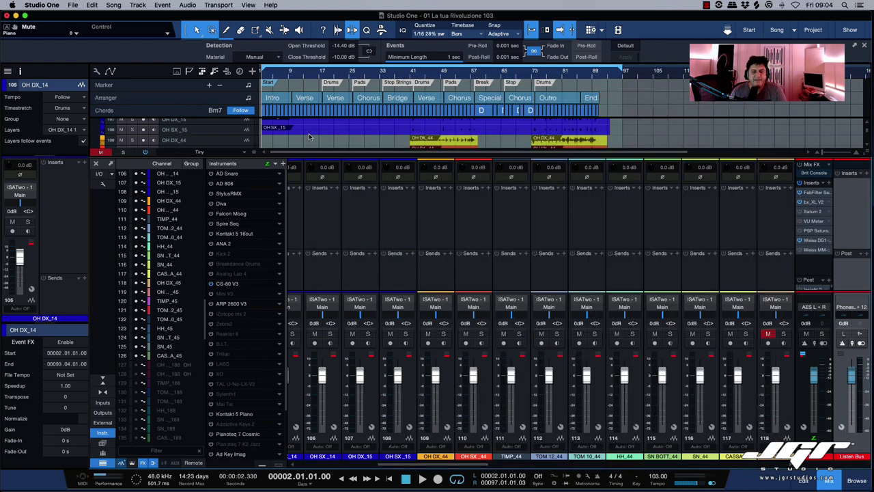
Open the application preferences to check the autosave settings.
{"action": "left_click", "coordinate": [72, 5]}
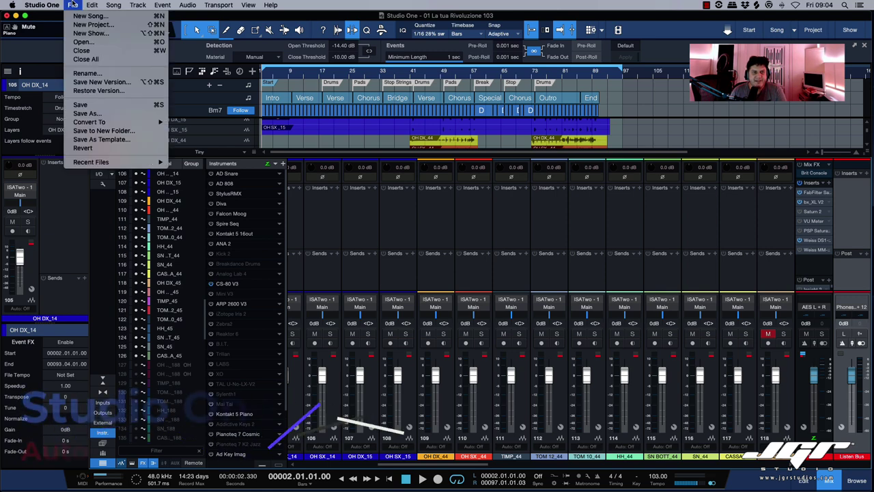
{"action": "mouse_move", "coordinate": [42, 5]}
{"action": "left_click", "coordinate": [50, 34]}
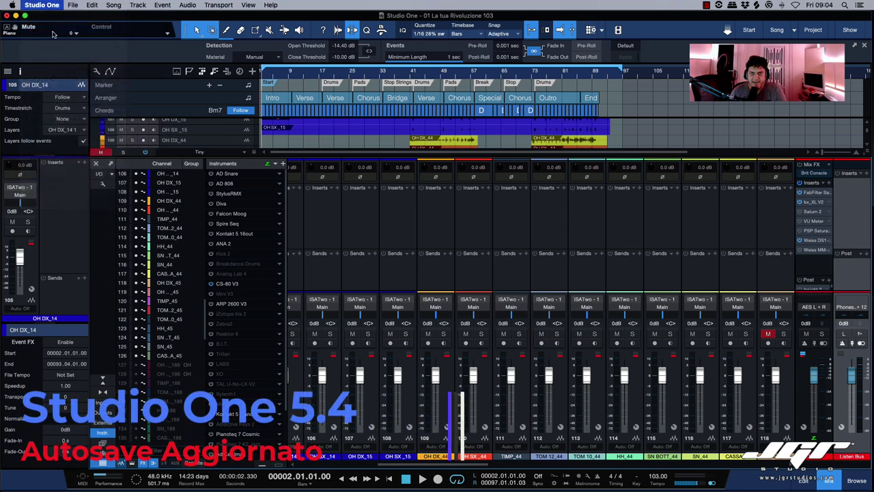
{"action": "left_click", "coordinate": [131, 41]}
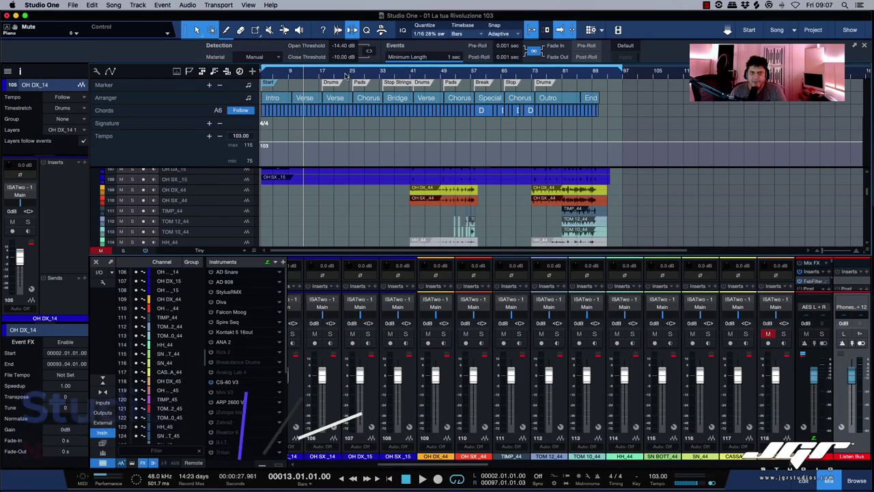
Set the timeline's bar offset to the cursor position at bar 13.
{"action": "right_click", "coordinate": [308, 74]}
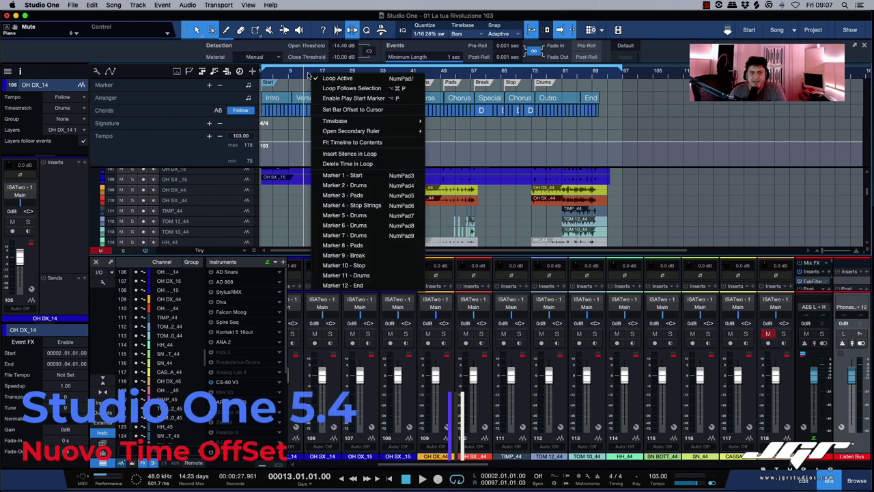
{"action": "left_click", "coordinate": [375, 112]}
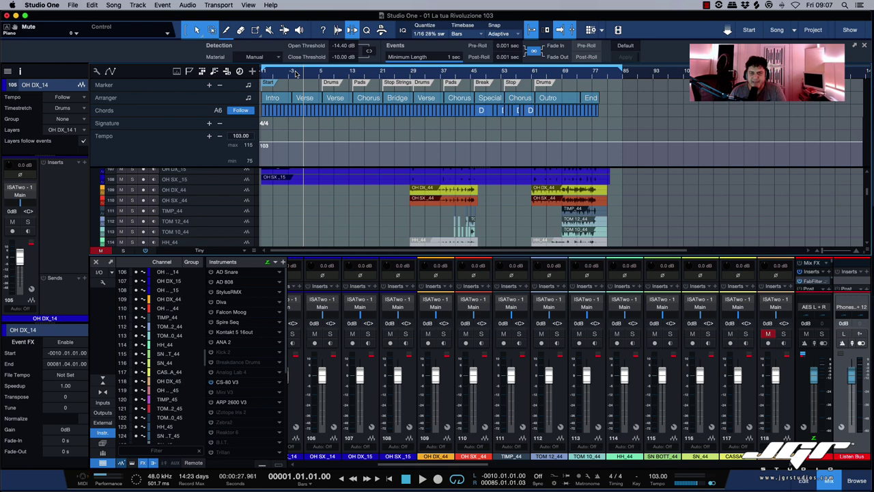
Reduce the height of the Piano Grandeur note editor and play the song to check the Current Chord read-out.
{"action": "left_click", "coordinate": [186, 111]}
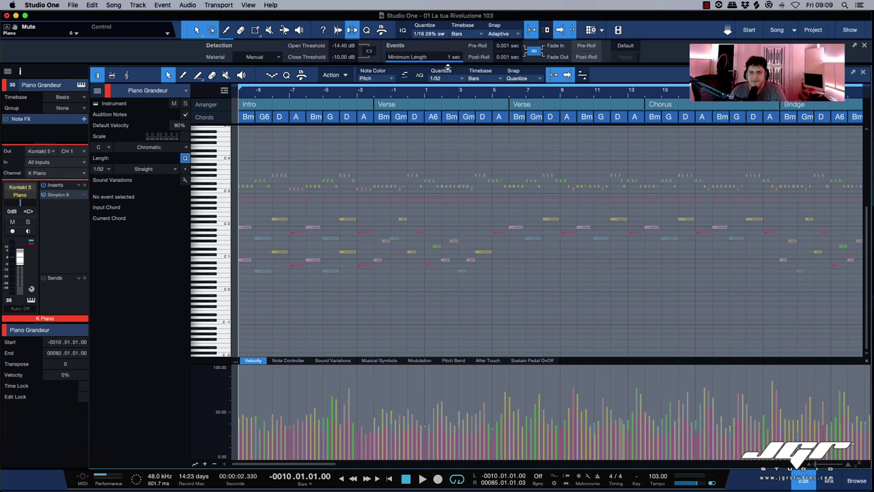
{"action": "left_click_drag", "start_coordinate": [447, 67], "coordinate": [447, 121]}
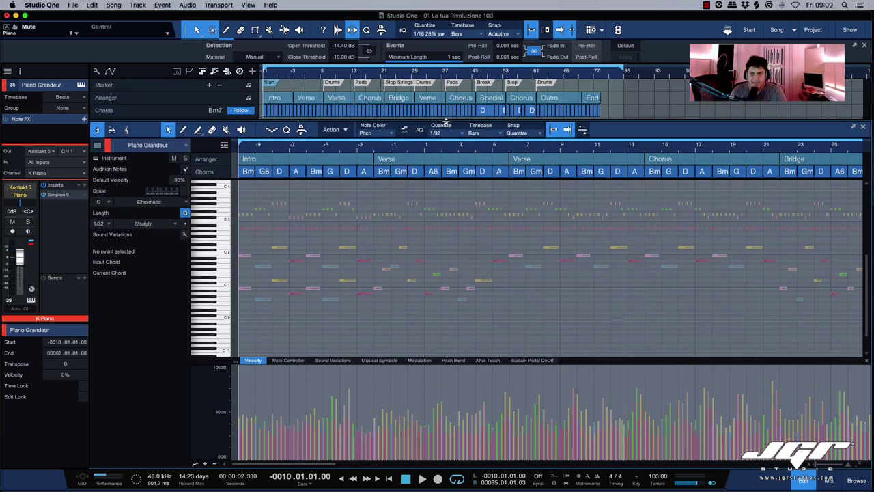
{"action": "key", "text": "space"}
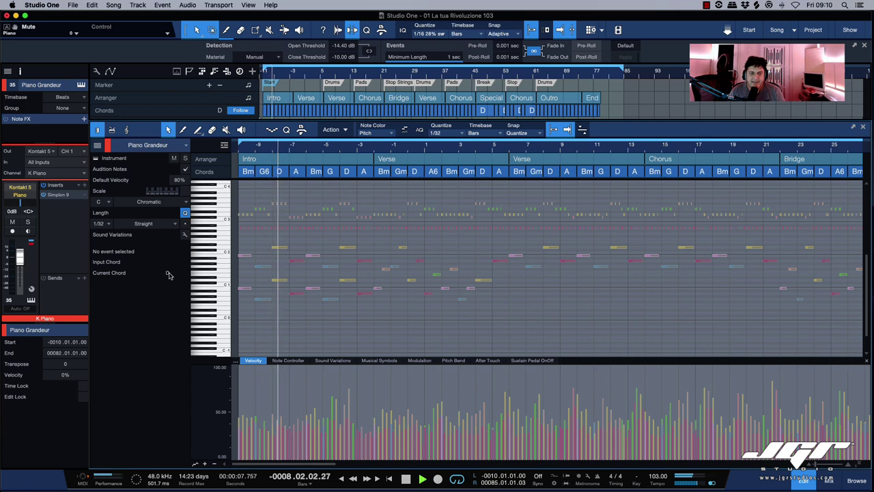
{"action": "key", "text": "space"}
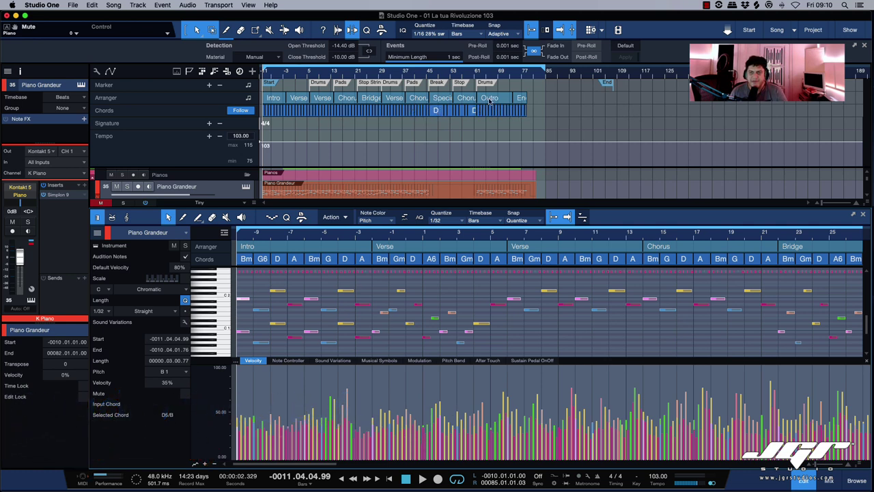
Open the Chord Display, make its window narrower and taller, and place it over the upper arrangement area.
{"action": "left_click", "coordinate": [250, 5]}
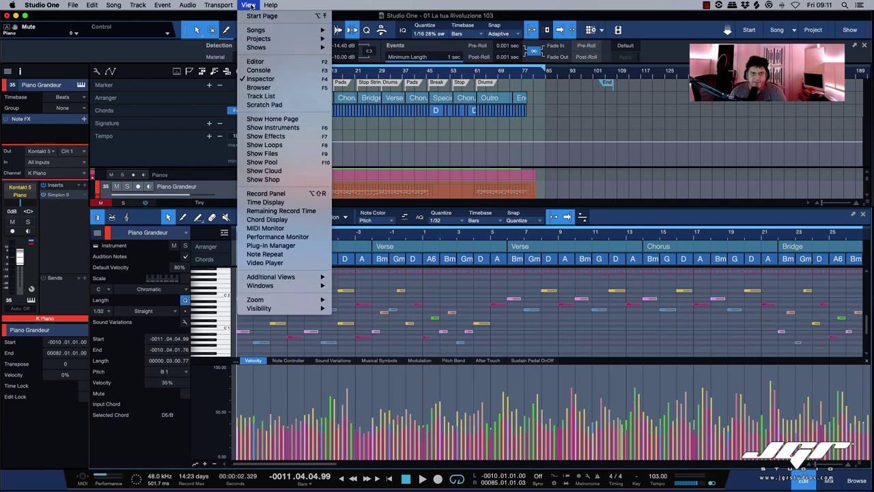
{"action": "left_click", "coordinate": [267, 219]}
{"action": "left_click_drag", "start_coordinate": [403, 115], "coordinate": [662, 81]}
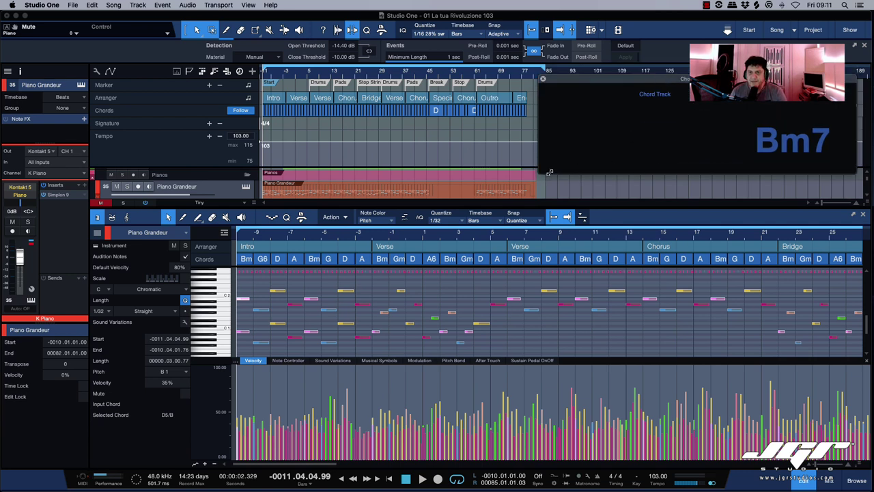
{"action": "left_click_drag", "start_coordinate": [538, 174], "coordinate": [602, 217]}
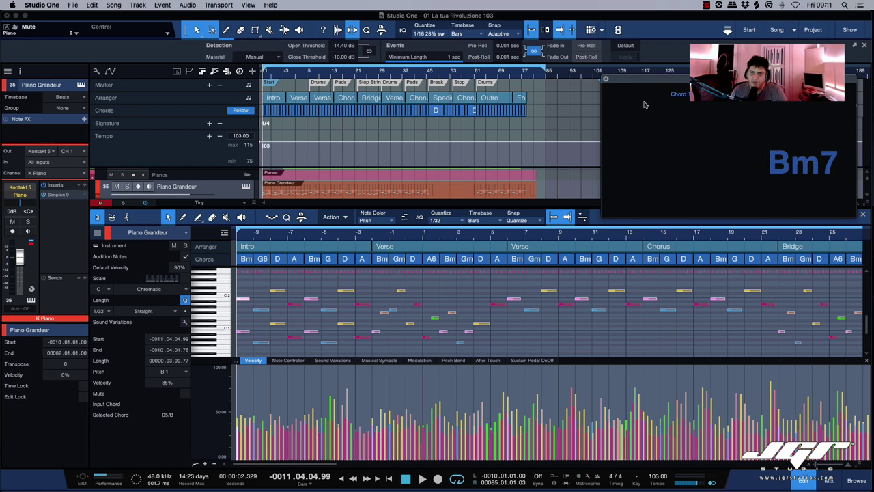
{"action": "left_click_drag", "start_coordinate": [646, 80], "coordinate": [608, 76]}
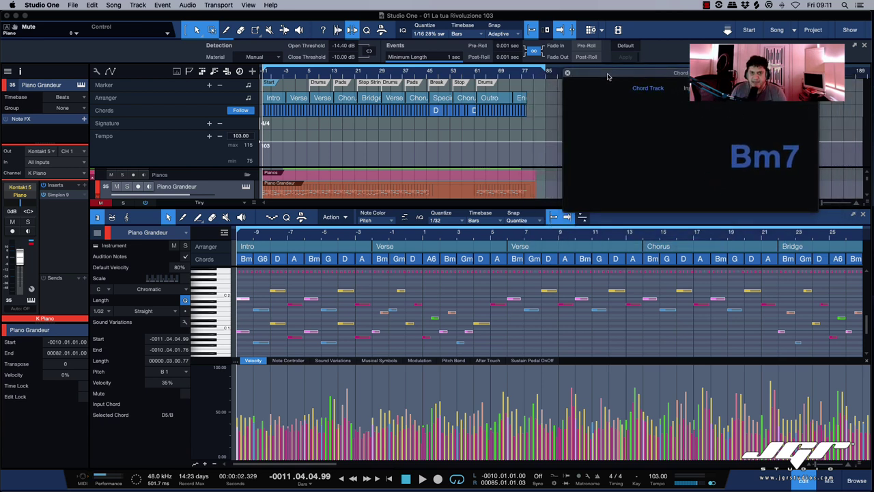
Play the song to follow the Chord Display, switch its source away from Chord Track and back, stop playback and close it.
{"action": "key", "text": "space"}
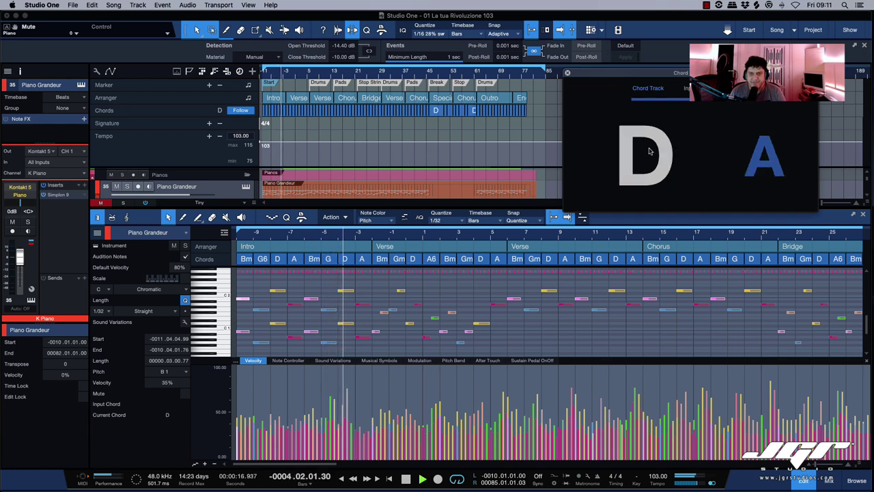
{"action": "left_click", "coordinate": [710, 90]}
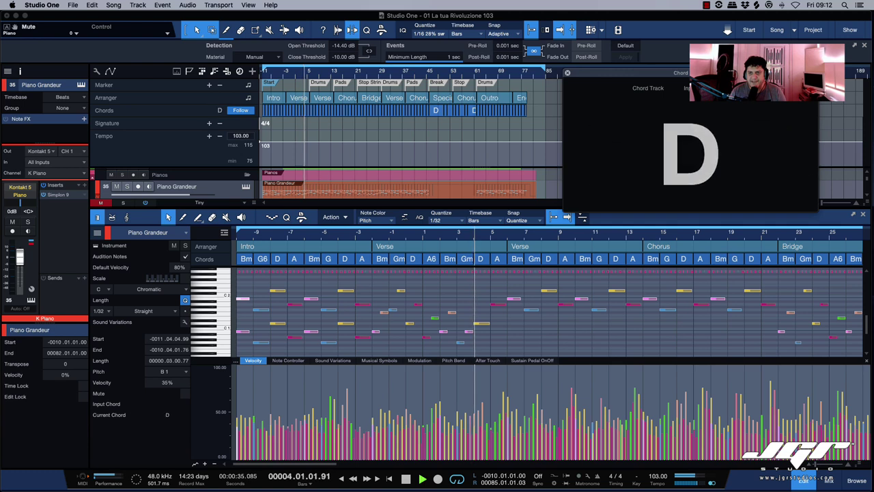
{"action": "left_click", "coordinate": [648, 89]}
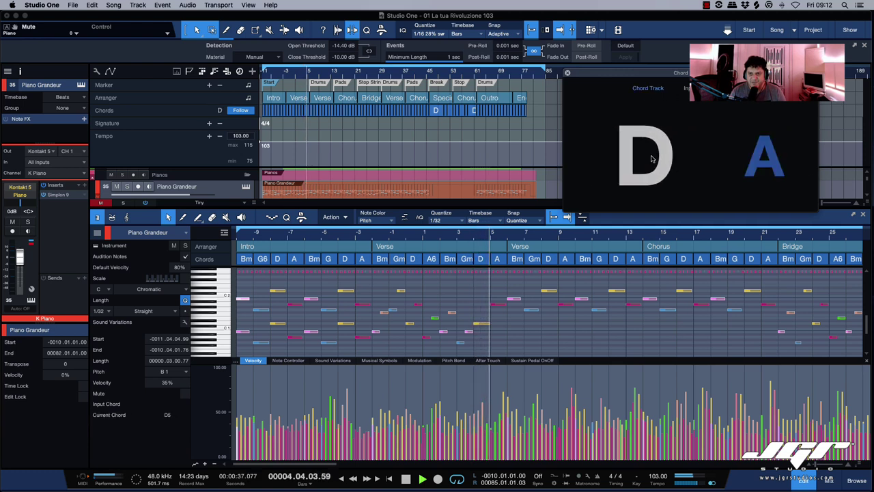
{"action": "key", "text": "space"}
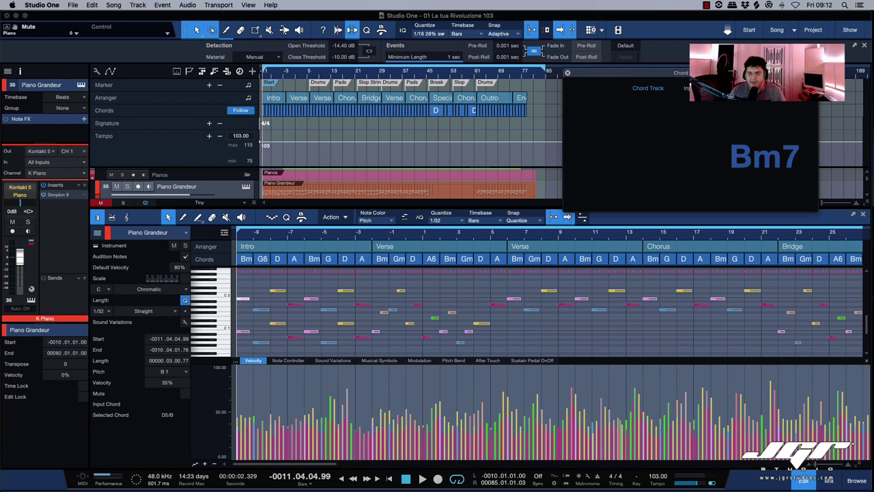
{"action": "left_click", "coordinate": [568, 73]}
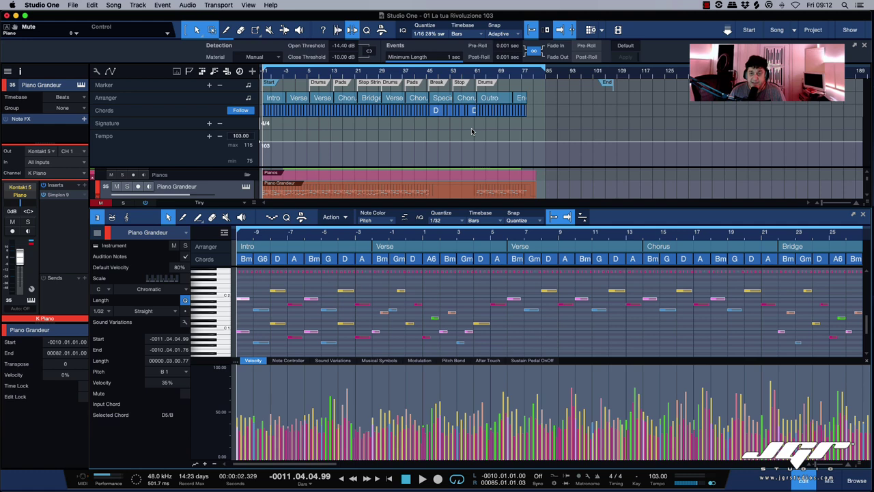
Shrink the note editor to enlarge the arrangement, and zoom the timeline in on the Chorus section's chords.
{"action": "scroll", "coordinate": [555, 184], "scroll_direction": "down", "scroll_amount": 2}
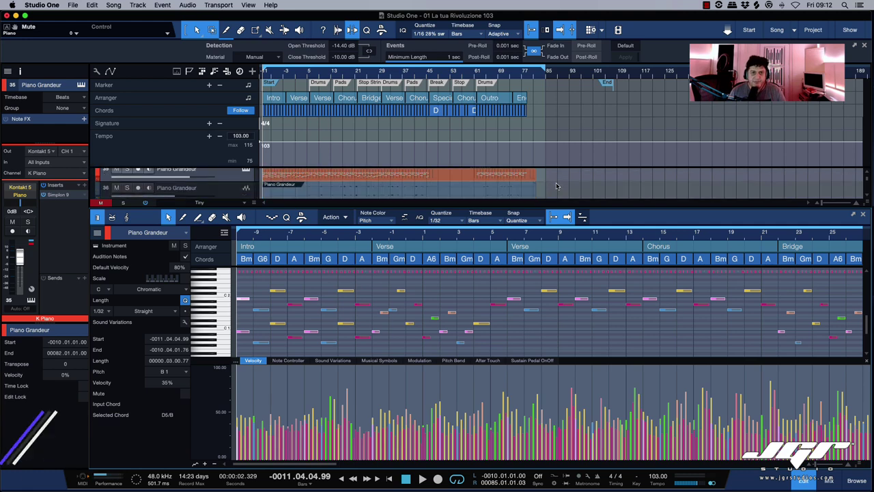
{"action": "left_click_drag", "start_coordinate": [655, 208], "coordinate": [652, 393]}
{"action": "scroll", "coordinate": [590, 249], "scroll_direction": "up", "scroll_amount": 3}
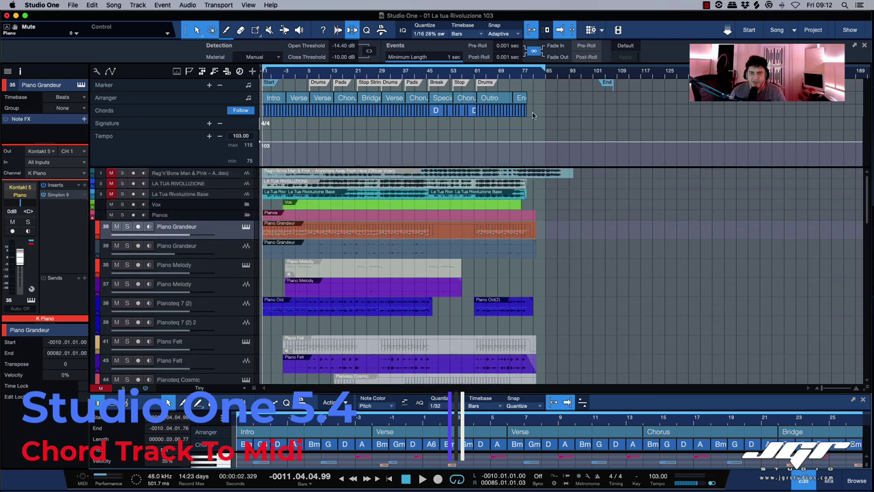
{"action": "scroll", "coordinate": [200, 146], "scroll_direction": "down", "scroll_amount": 1}
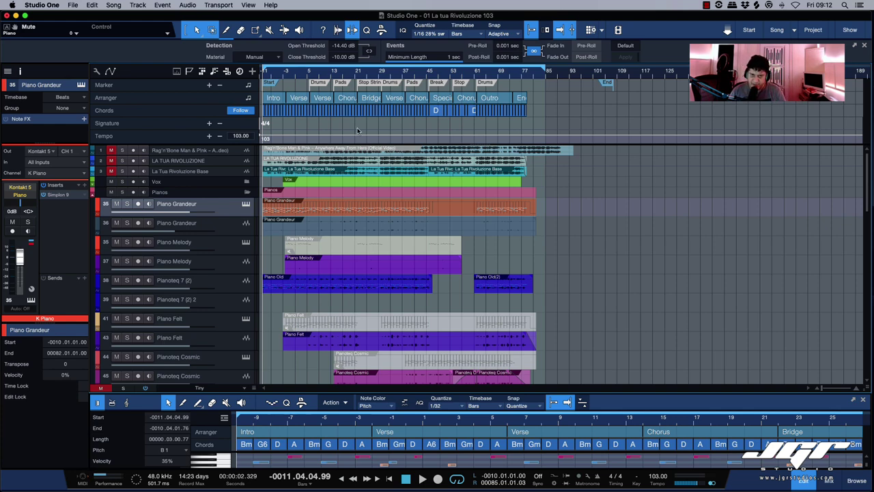
{"action": "scroll", "coordinate": [330, 120], "scroll_direction": "up", "scroll_amount": 10}
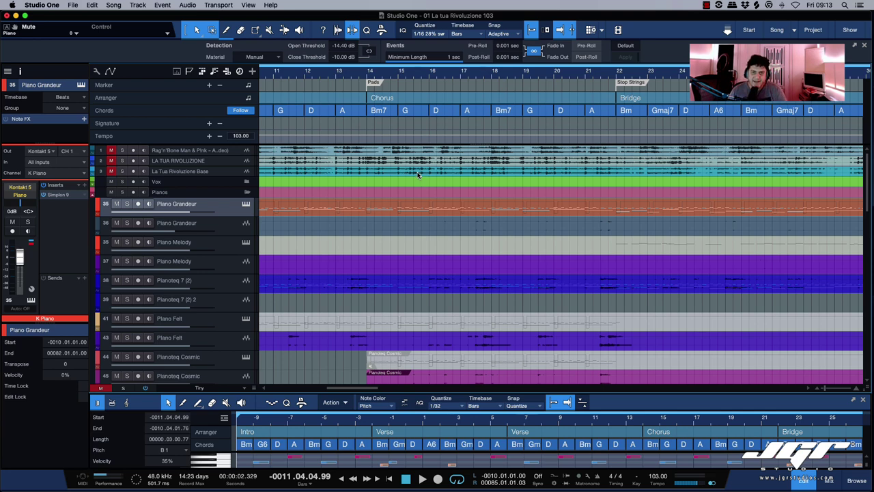
Duplicate the Piano Grandeur instrument track without its events and increase the duplicate's track height.
{"action": "right_click", "coordinate": [222, 210]}
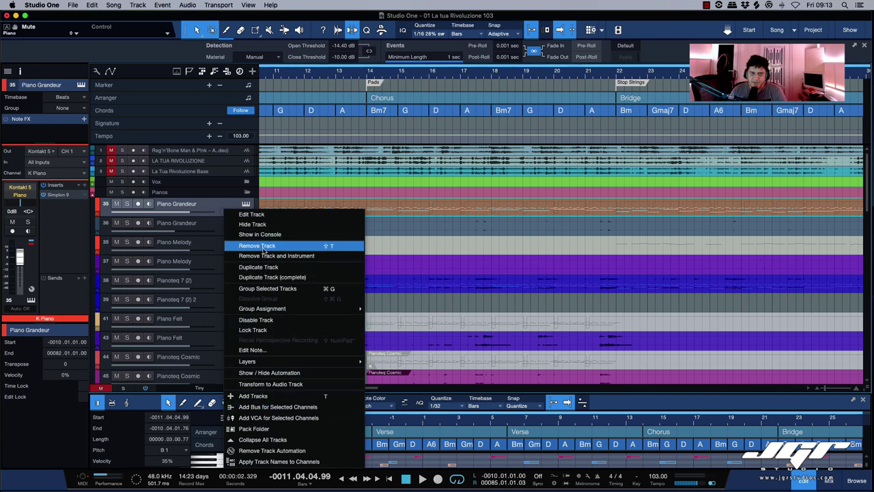
{"action": "left_click", "coordinate": [259, 267]}
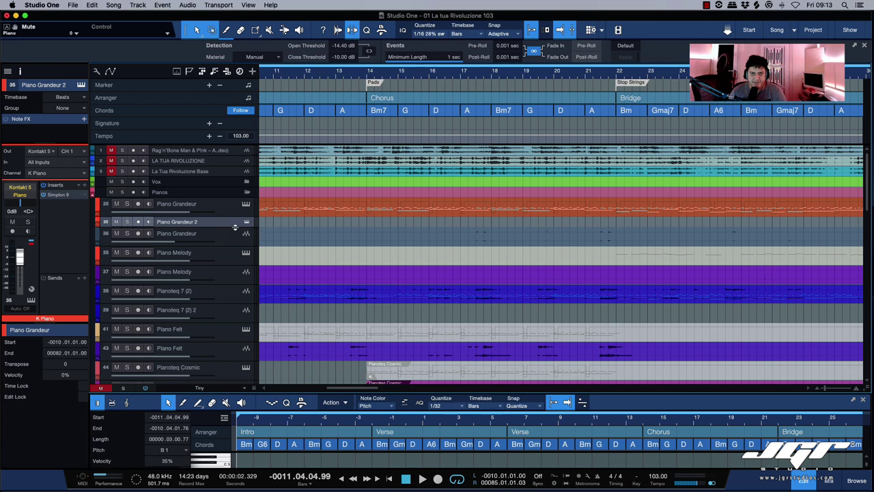
{"action": "left_click_drag", "start_coordinate": [235, 227], "coordinate": [255, 301]}
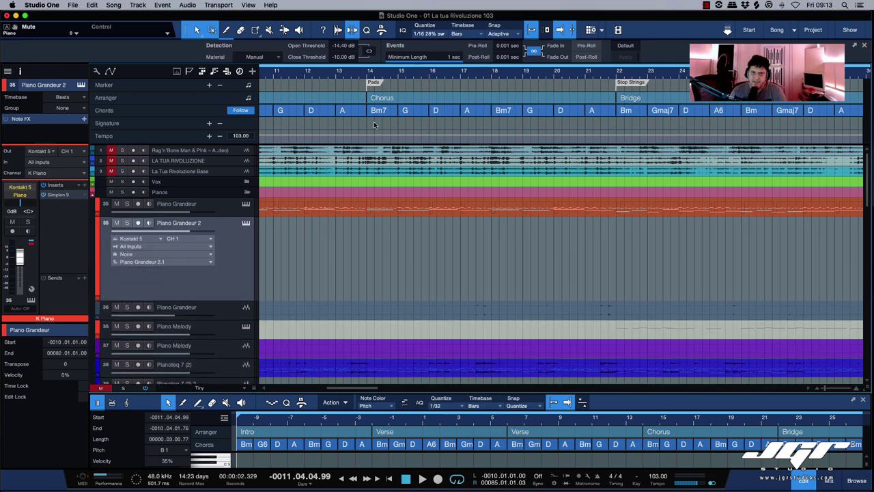
Select the eight Chorus chords on the chord track, from Bm7 to A, and place them as MIDI events on Piano Grandeur 2.
{"action": "left_click_drag", "start_coordinate": [374, 124], "coordinate": [623, 106]}
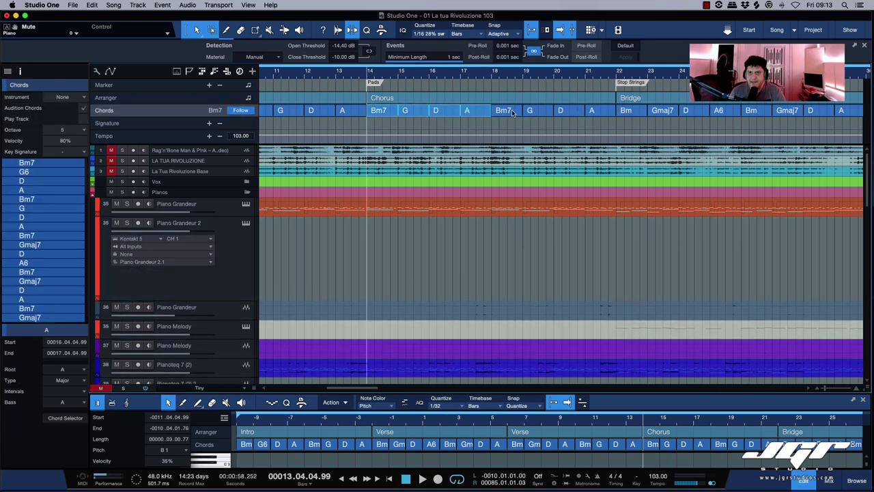
{"action": "left_click_drag", "start_coordinate": [512, 113], "coordinate": [582, 111]}
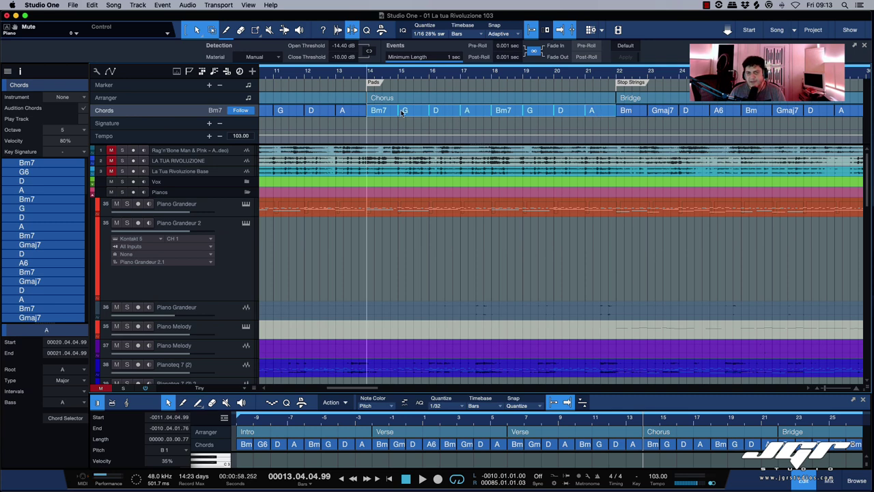
{"action": "left_click_drag", "start_coordinate": [415, 115], "coordinate": [421, 276]}
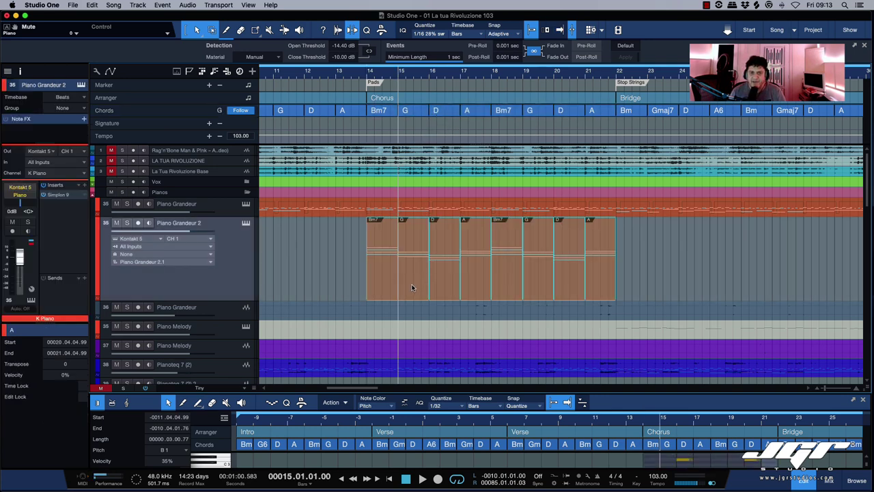
Inspect the notes of the G chord event in the enlarged note editor, close the editor and deselect the event.
{"action": "left_click", "coordinate": [412, 288]}
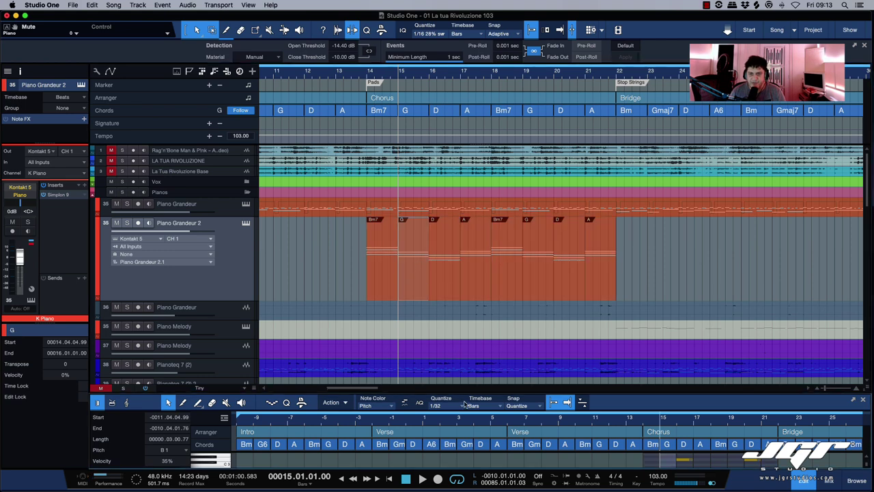
{"action": "left_click_drag", "start_coordinate": [463, 394], "coordinate": [451, 165]}
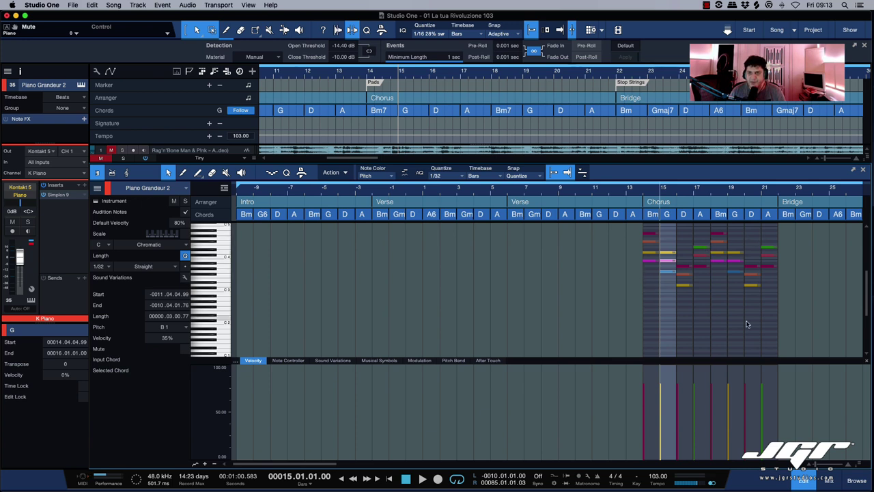
{"action": "left_click", "coordinate": [862, 168]}
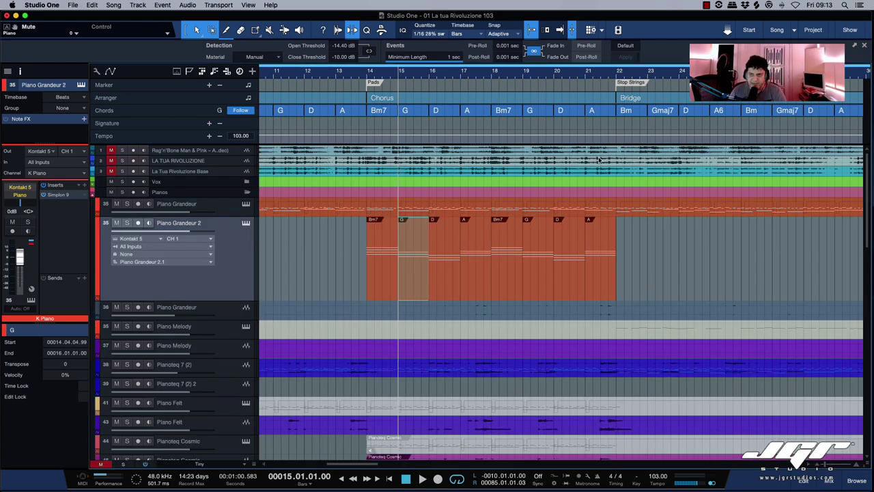
{"action": "left_click", "coordinate": [775, 267]}
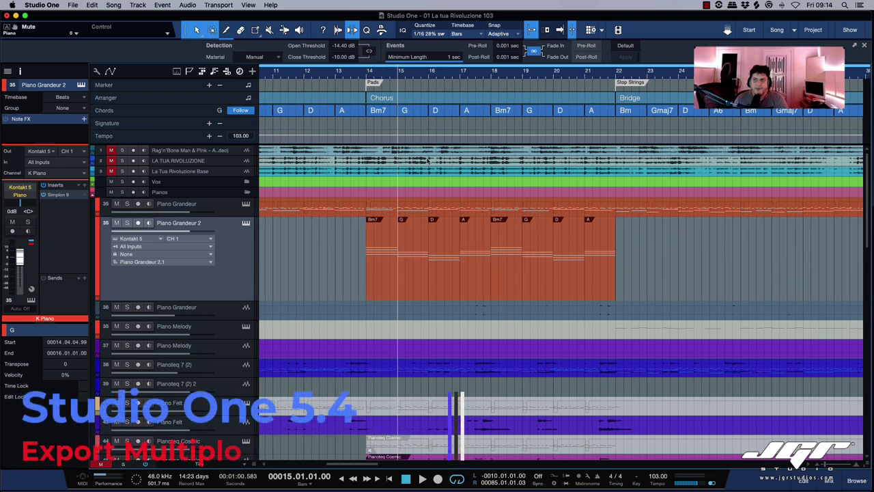
In Export Mixdown, enable the MP3 and M4A formats alongside Wave and check the M4A sample rate choices.
{"action": "left_click", "coordinate": [113, 5]}
{"action": "left_click", "coordinate": [137, 33]}
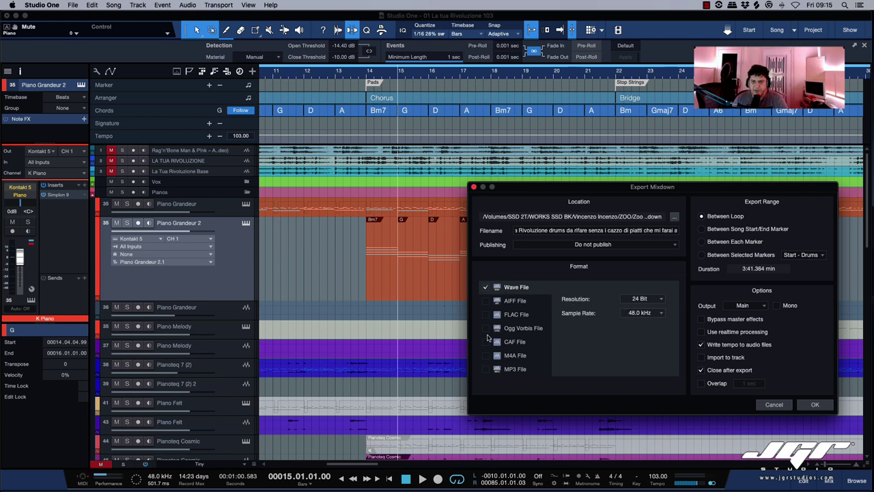
{"action": "left_click", "coordinate": [486, 369]}
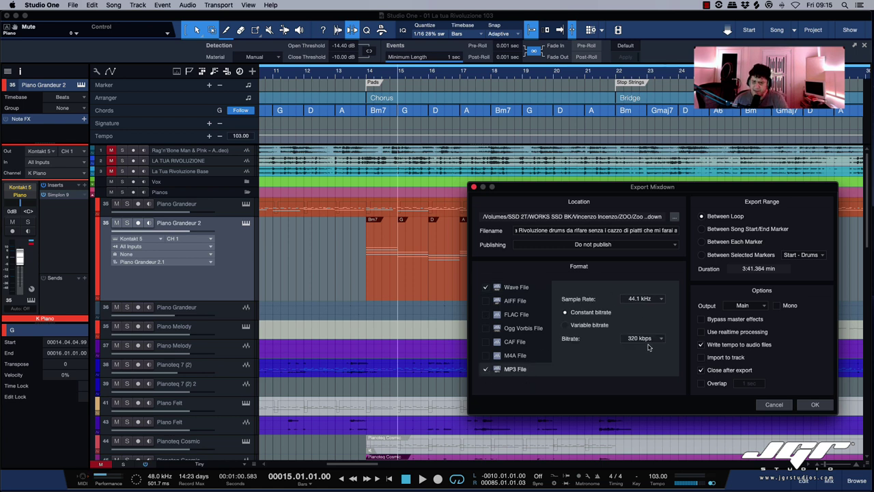
{"action": "left_click", "coordinate": [486, 355]}
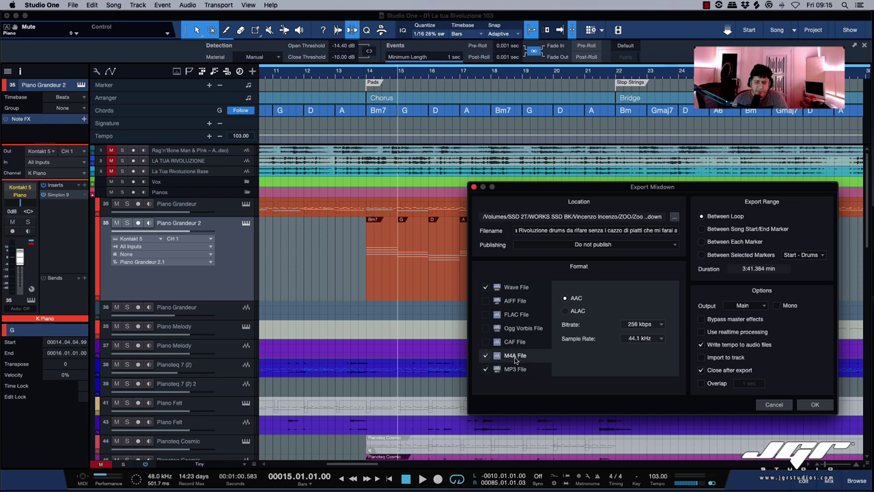
{"action": "left_click", "coordinate": [657, 339]}
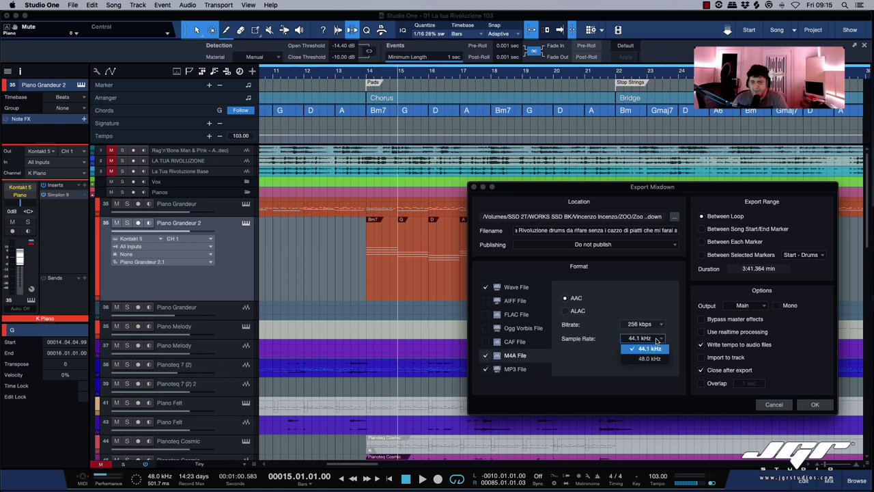
{"action": "left_click", "coordinate": [597, 366]}
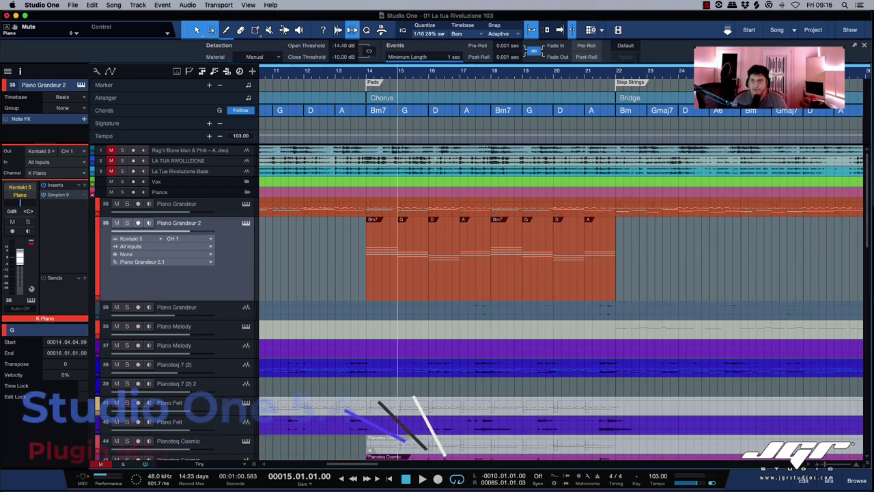
Open the Plug-In Manager, then reposition and enlarge its window to show more of the plug-in list.
{"action": "left_click", "coordinate": [248, 5]}
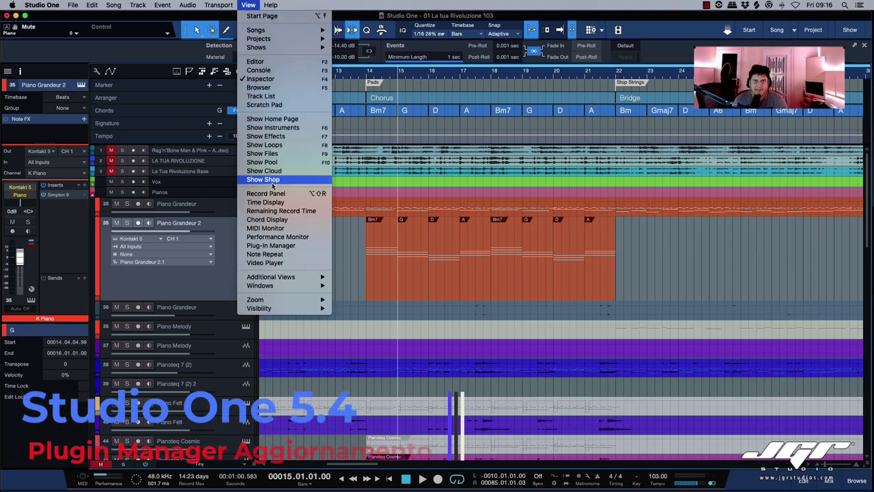
{"action": "left_click", "coordinate": [287, 246]}
{"action": "left_click_drag", "start_coordinate": [308, 56], "coordinate": [316, 92]}
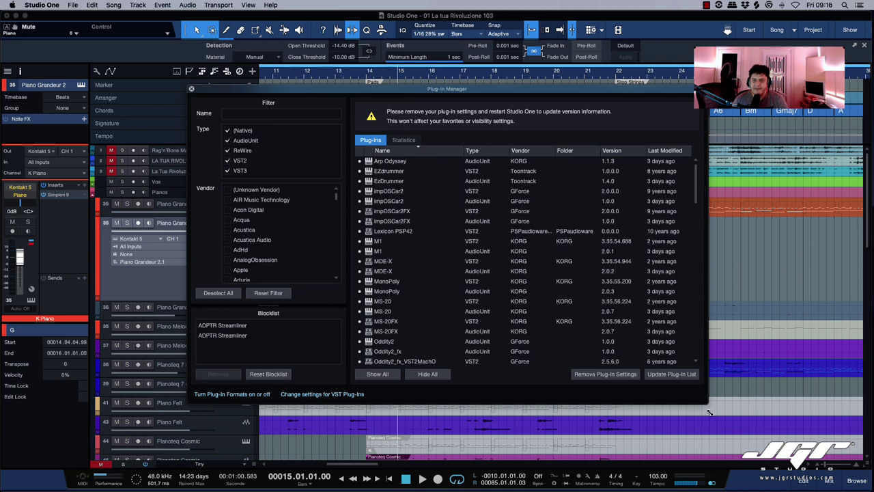
{"action": "left_click_drag", "start_coordinate": [708, 403], "coordinate": [833, 463]}
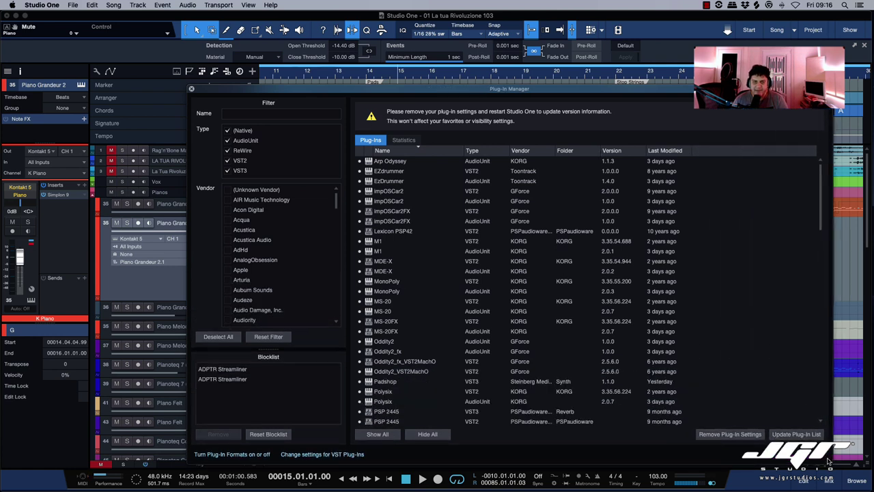
{"action": "left_click_drag", "start_coordinate": [556, 90], "coordinate": [507, 29]}
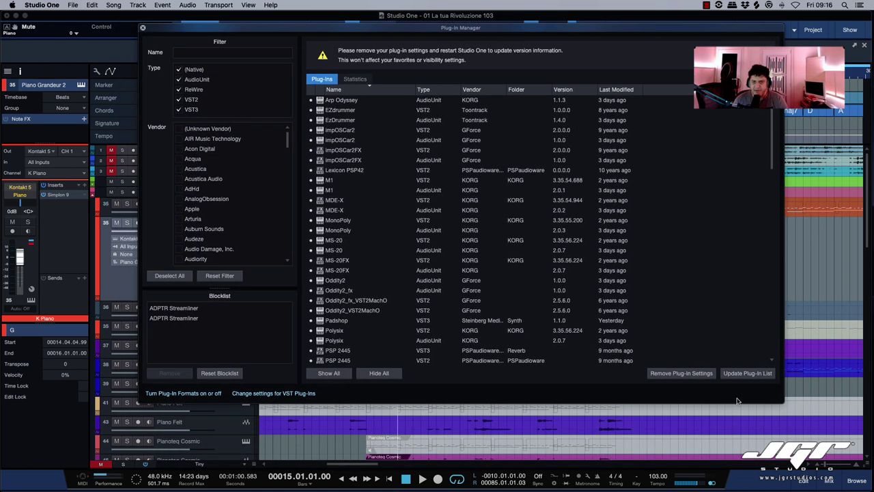
{"action": "left_click_drag", "start_coordinate": [776, 404], "coordinate": [782, 466]}
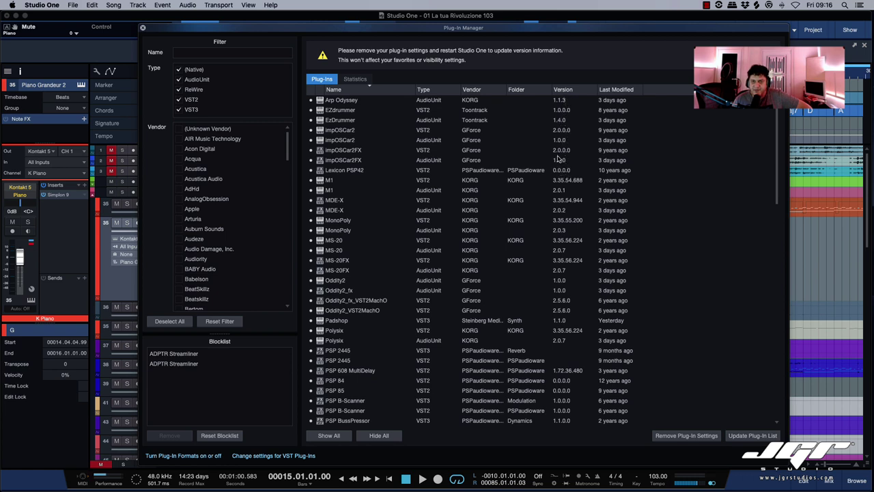
Examine the versions and modification dates of the installed plug-ins, then review their usage statistics.
{"action": "scroll", "coordinate": [566, 155], "scroll_direction": "down", "scroll_amount": 10}
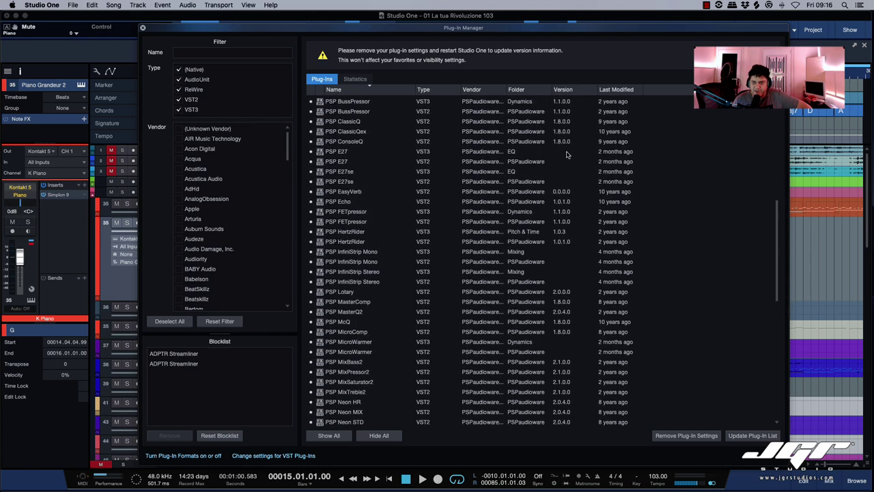
{"action": "scroll", "coordinate": [566, 155], "scroll_direction": "up", "scroll_amount": 10}
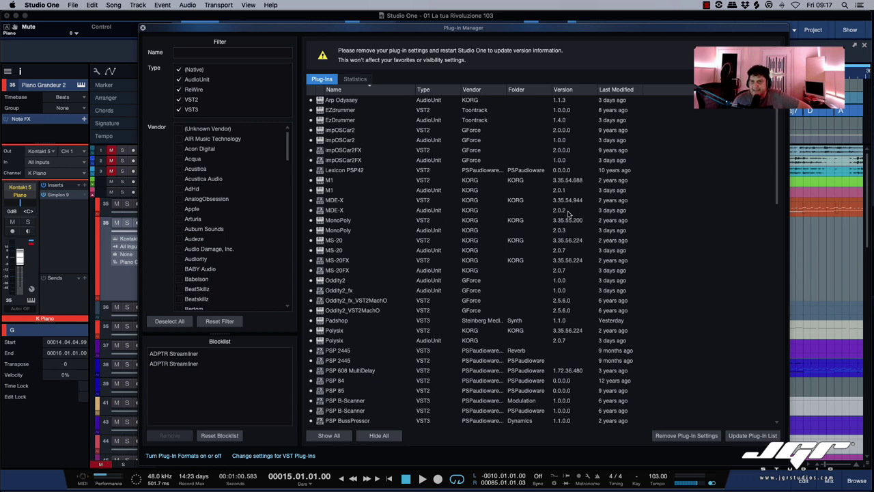
{"action": "left_click", "coordinate": [359, 79]}
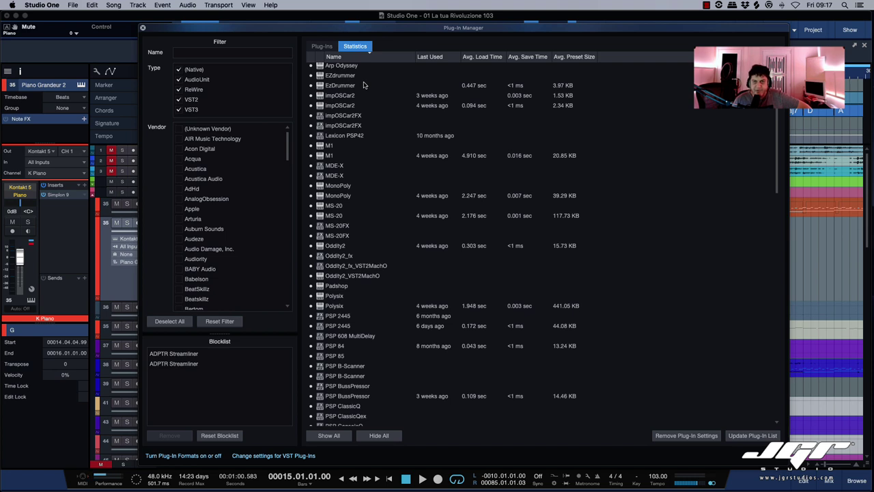
{"action": "scroll", "coordinate": [363, 84], "scroll_direction": "down", "scroll_amount": 3}
{"action": "scroll", "coordinate": [364, 85], "scroll_direction": "up", "scroll_amount": 3}
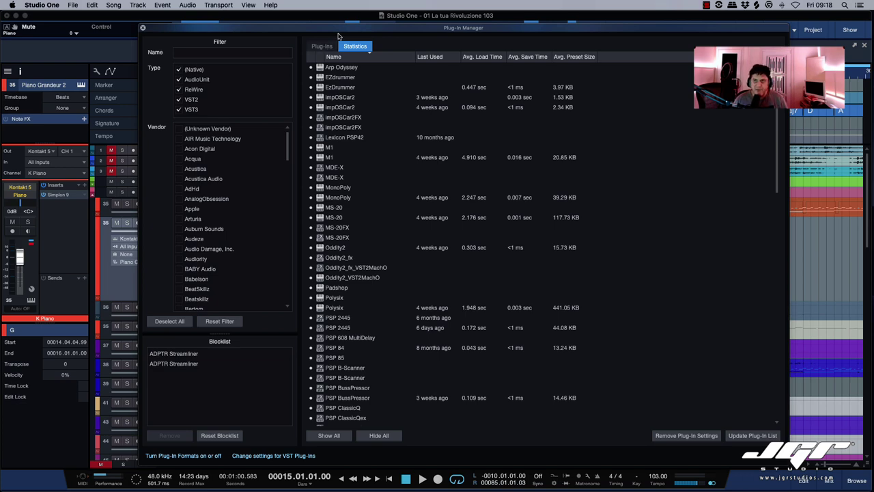
Return to the plug-in list, add the VST2 version of MDE-X to the blocklist and remove it from there again.
{"action": "left_click_drag", "start_coordinate": [338, 31], "coordinate": [339, 35]}
{"action": "left_click", "coordinate": [322, 50]}
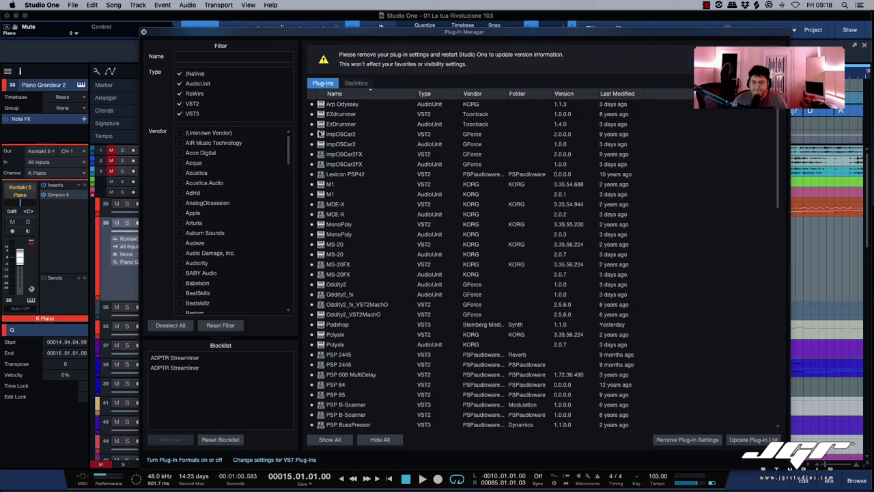
{"action": "left_click", "coordinate": [195, 361]}
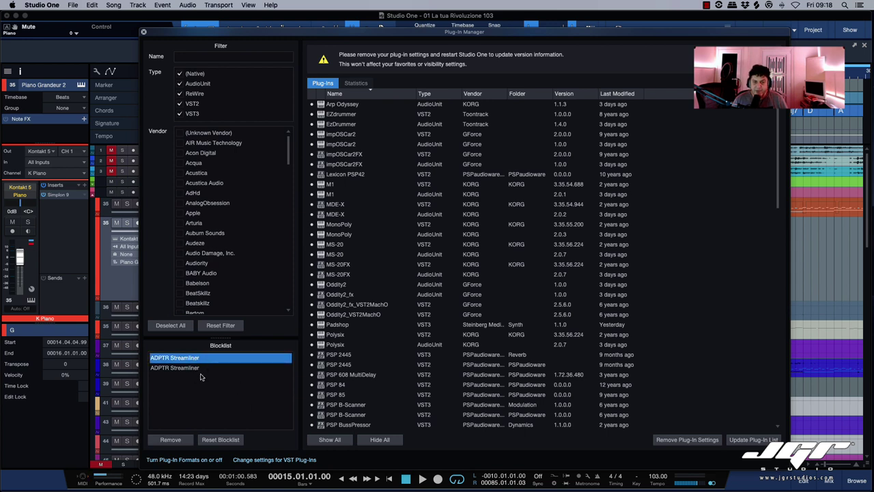
{"action": "left_click", "coordinate": [204, 381]}
{"action": "left_click_drag", "start_coordinate": [332, 294], "coordinate": [262, 366]}
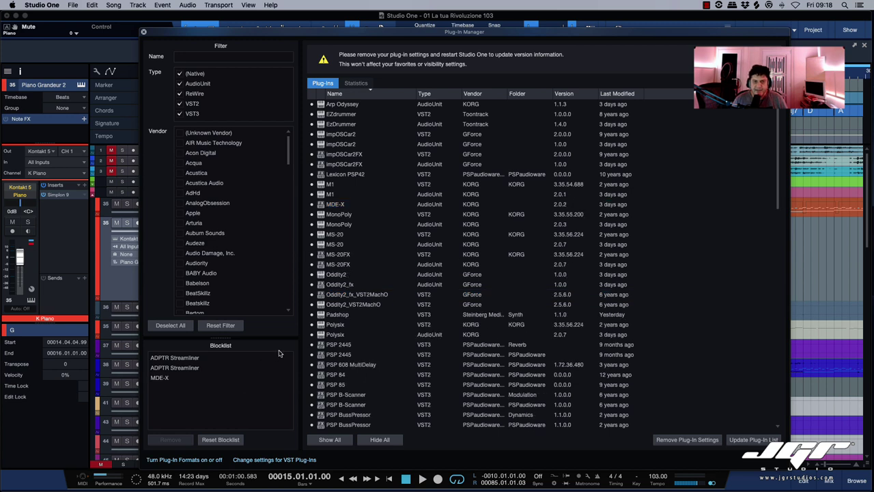
{"action": "left_click", "coordinate": [241, 379]}
{"action": "left_click", "coordinate": [172, 439]}
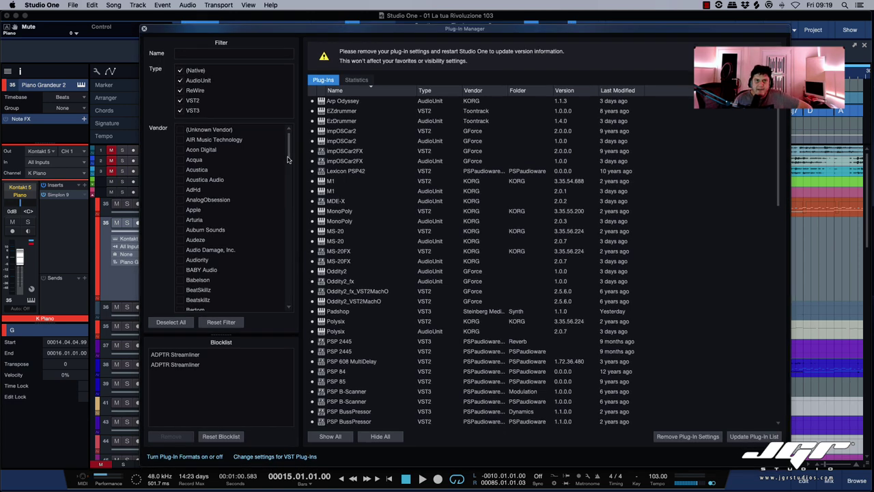
Create a diagnostics report that includes crash information, system and hardware details, the plug-in list, log files and application settings.
{"action": "left_click", "coordinate": [272, 5]}
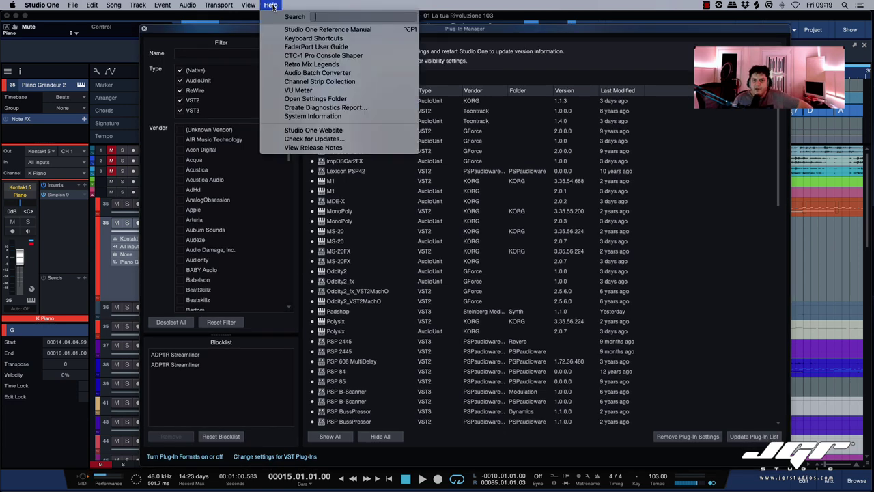
{"action": "left_click", "coordinate": [319, 109]}
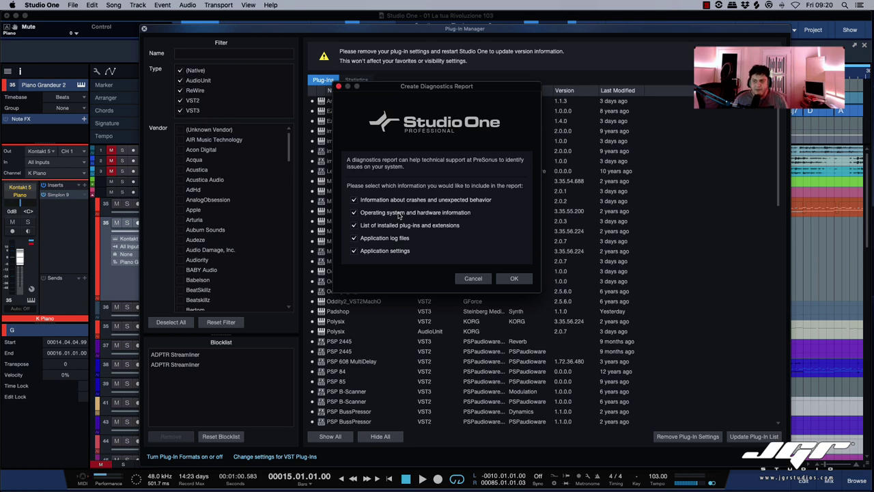
{"action": "left_click", "coordinate": [514, 278]}
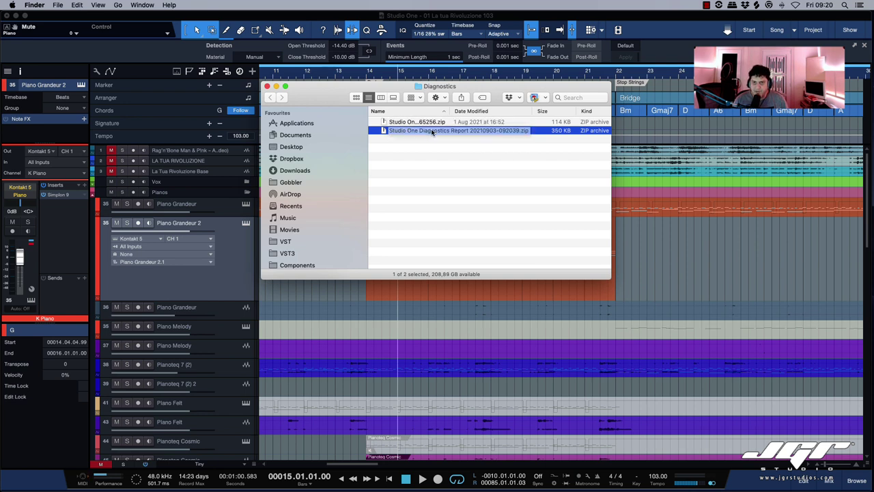
Widen the Name column in Finder's Diagnostics folder, select the newest report archive, and close the folder and the Plug-In Manager.
{"action": "left_click", "coordinate": [437, 145]}
{"action": "left_click_drag", "start_coordinate": [450, 111], "coordinate": [523, 112]}
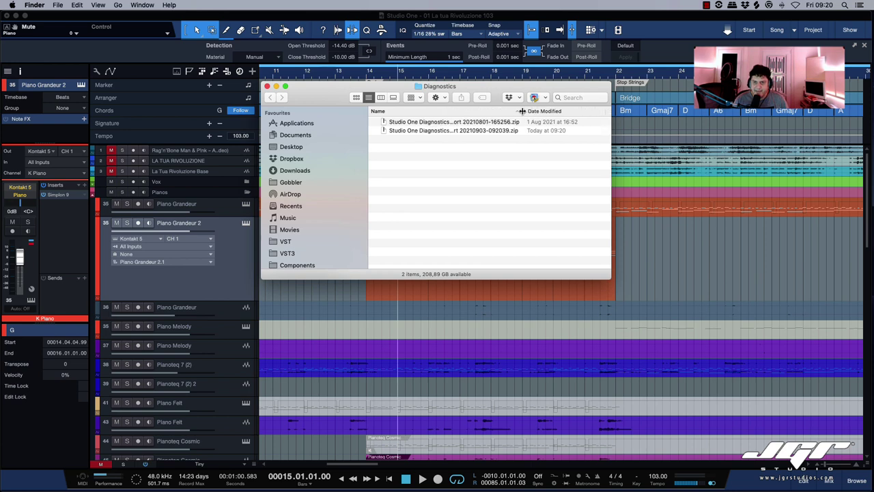
{"action": "left_click", "coordinate": [487, 131]}
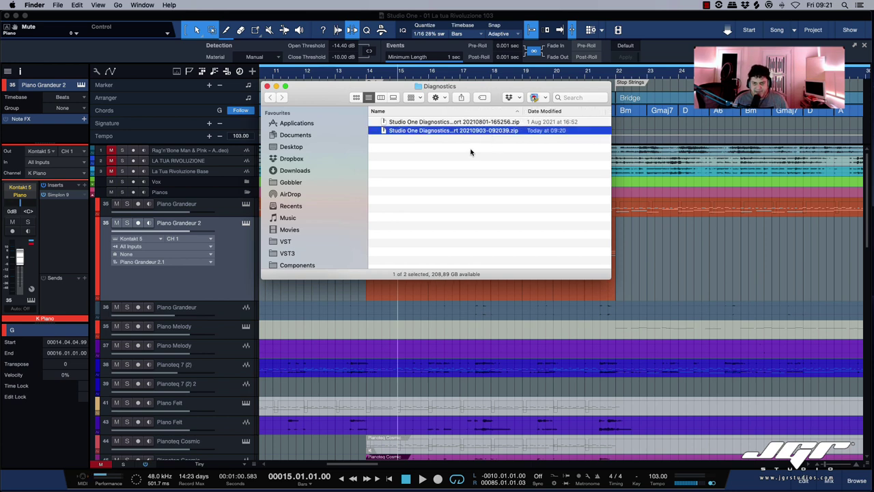
{"action": "key", "text": "super+w"}
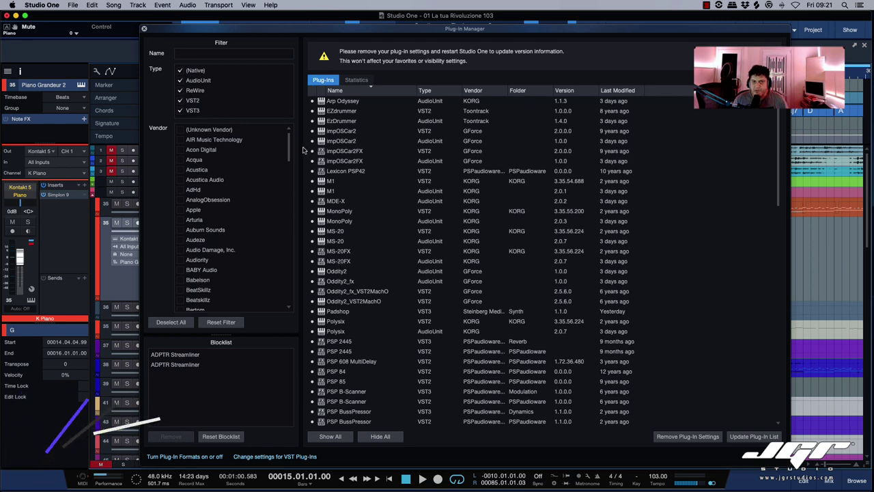
{"action": "left_click", "coordinate": [144, 29]}
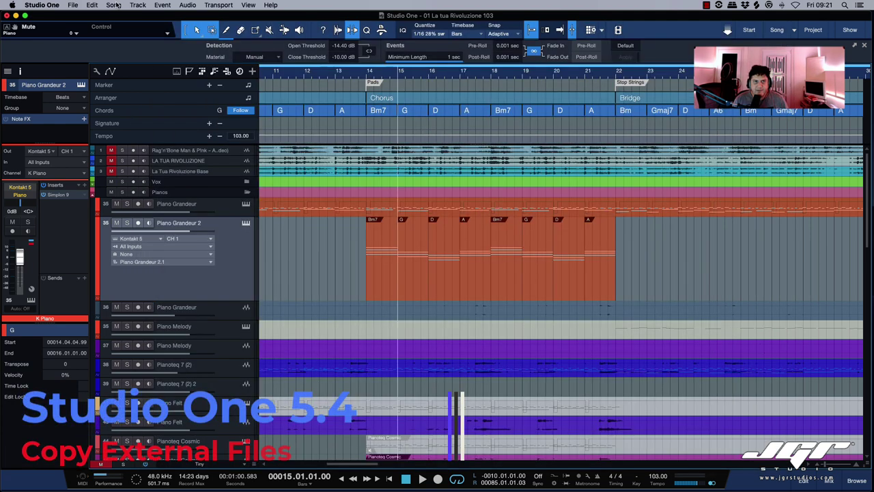
Show the song's Copy External Files command, and view the frame rate choices in the song setup.
{"action": "left_click", "coordinate": [114, 4]}
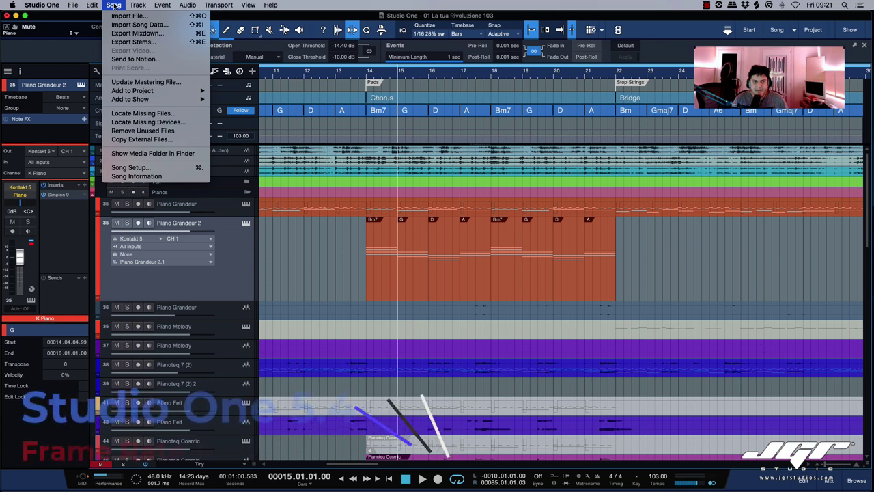
{"action": "mouse_move", "coordinate": [43, 6]}
{"action": "left_click", "coordinate": [47, 31]}
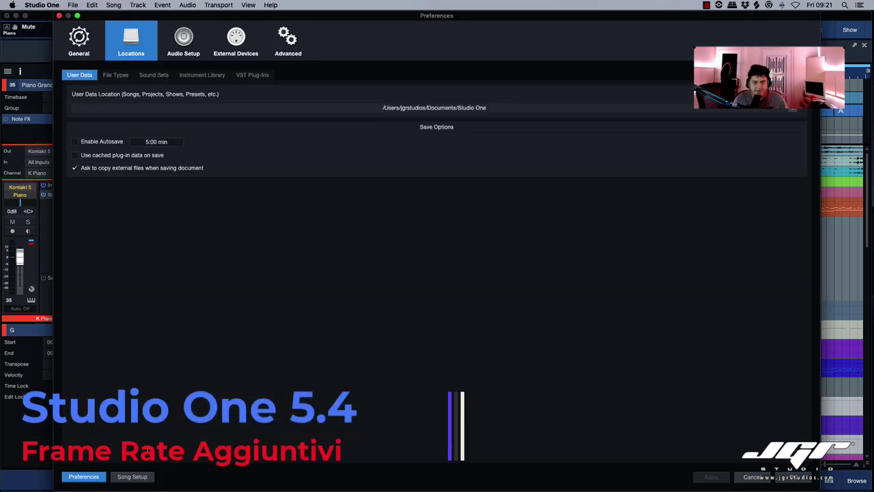
{"action": "left_click", "coordinate": [133, 476]}
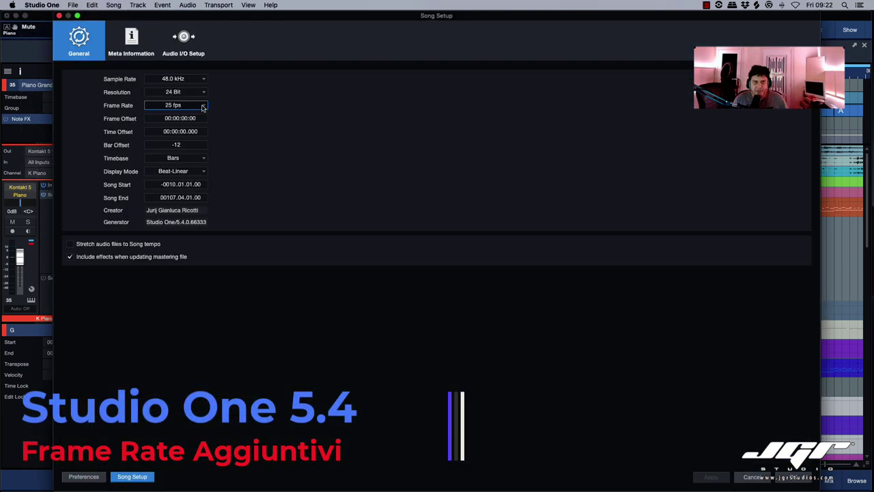
{"action": "left_click", "coordinate": [202, 106]}
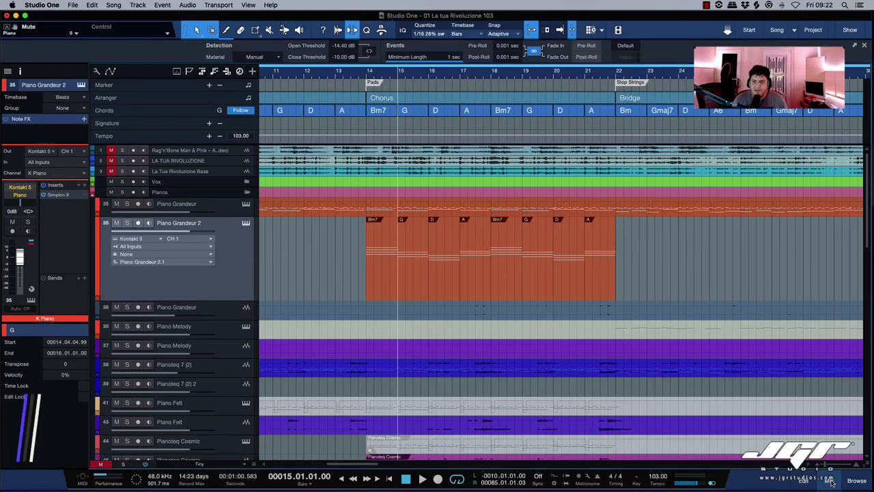
Show the mixer at enlarged height and view the Remove and Remove All options for the Vox channel's sends.
{"action": "left_click", "coordinate": [829, 480]}
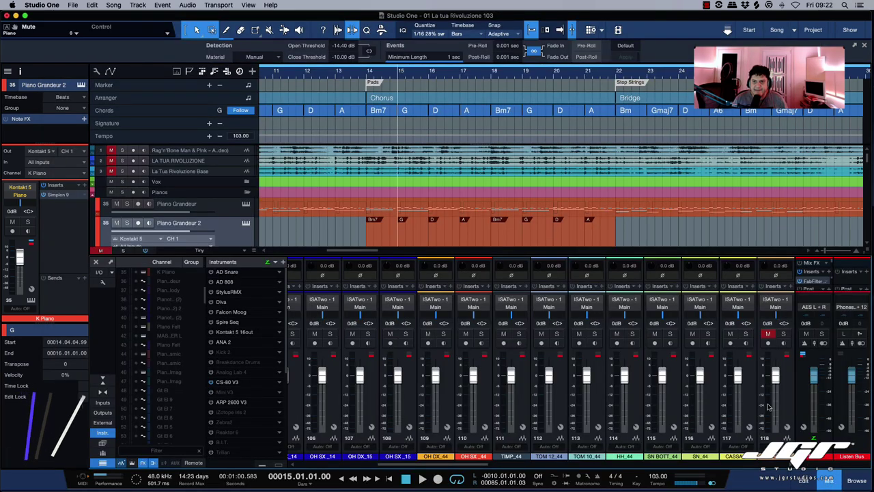
{"action": "left_click_drag", "start_coordinate": [624, 257], "coordinate": [680, 67]}
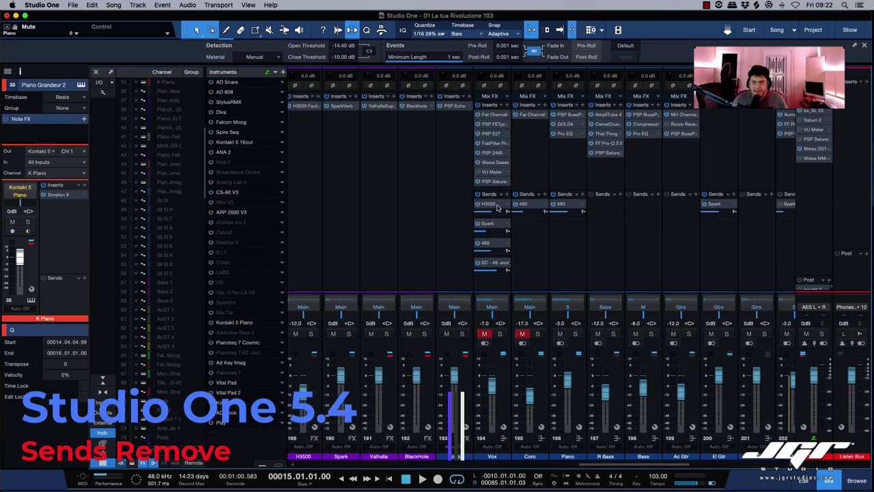
{"action": "right_click", "coordinate": [498, 207]}
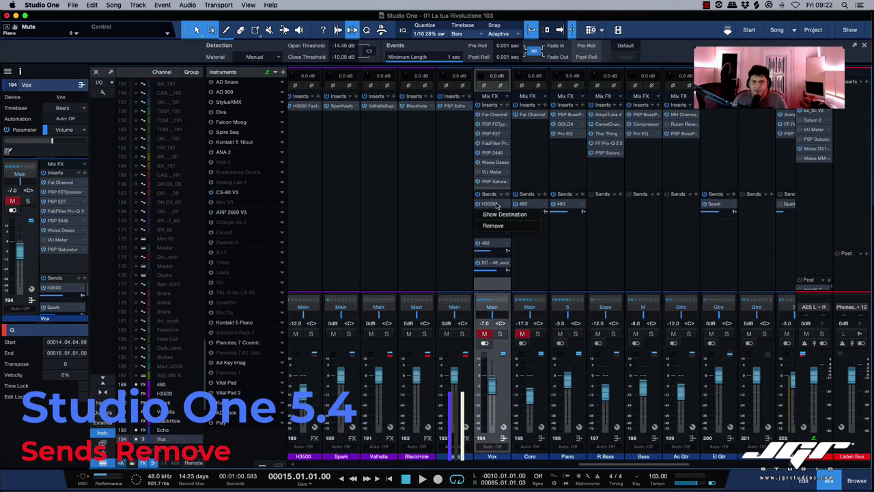
{"action": "right_click", "coordinate": [509, 203]}
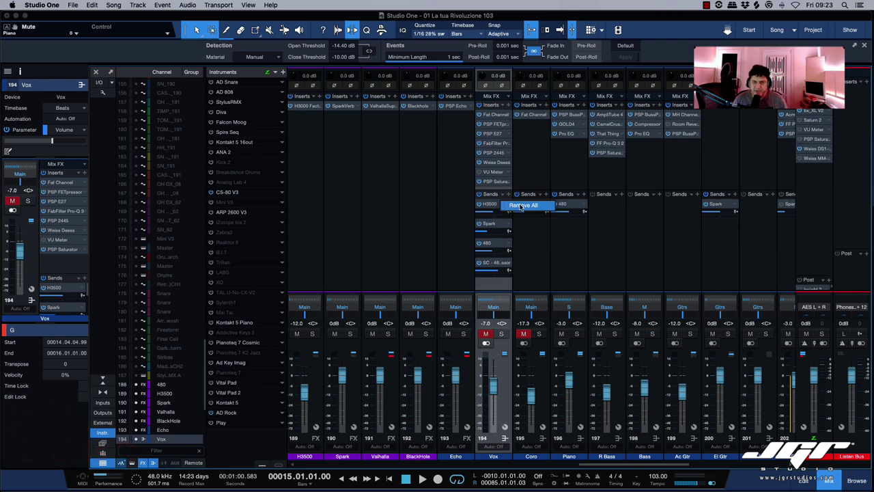
{"action": "left_click", "coordinate": [525, 223]}
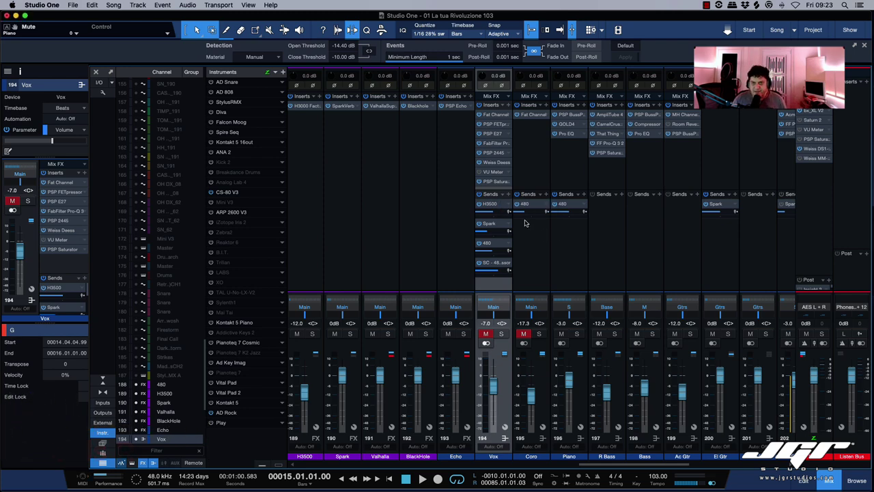
{"action": "scroll", "coordinate": [505, 204], "scroll_direction": "right", "scroll_amount": 2}
{"action": "right_click", "coordinate": [490, 196]}
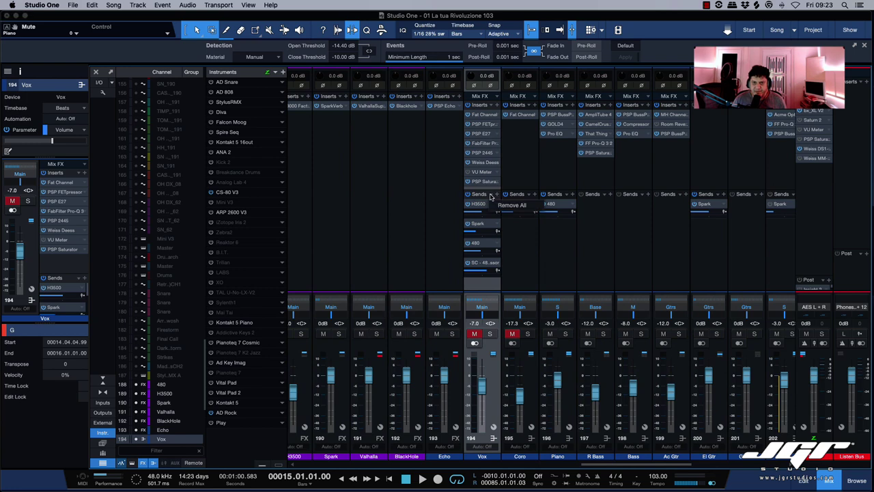
Dismiss the Vox channel's Remove All sends option and look across the mixer's other channels and their sends.
{"action": "right_click", "coordinate": [491, 198]}
{"action": "left_click", "coordinate": [491, 198]}
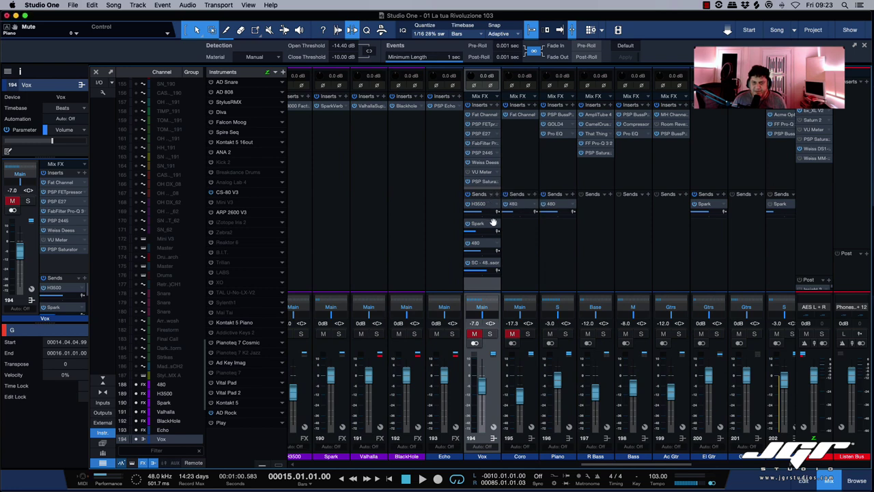
{"action": "scroll", "coordinate": [491, 205], "scroll_direction": "right", "scroll_amount": 3}
{"action": "scroll", "coordinate": [585, 223], "scroll_direction": "right", "scroll_amount": 10}
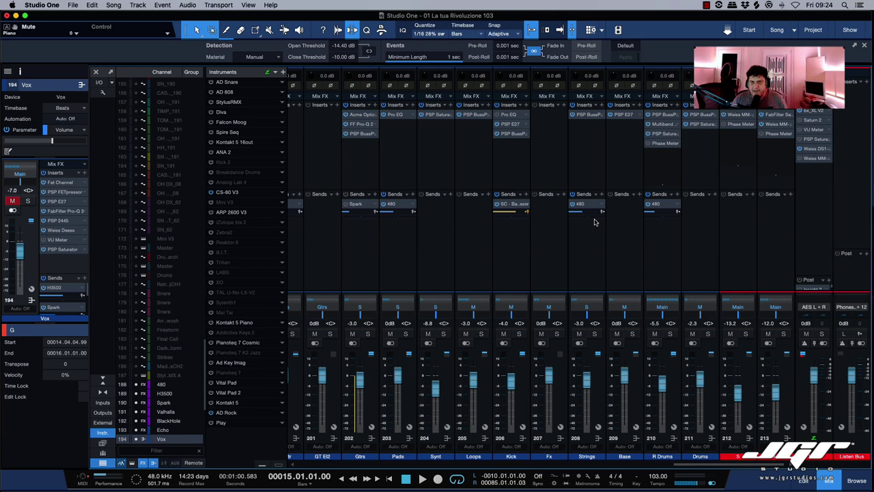
{"action": "scroll", "coordinate": [601, 222], "scroll_direction": "left", "scroll_amount": 15}
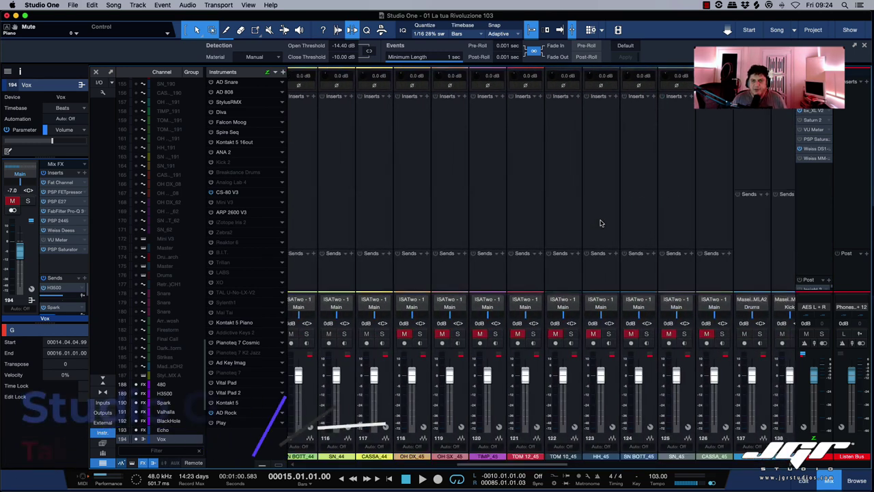
{"action": "scroll", "coordinate": [601, 222], "scroll_direction": "right", "scroll_amount": 15}
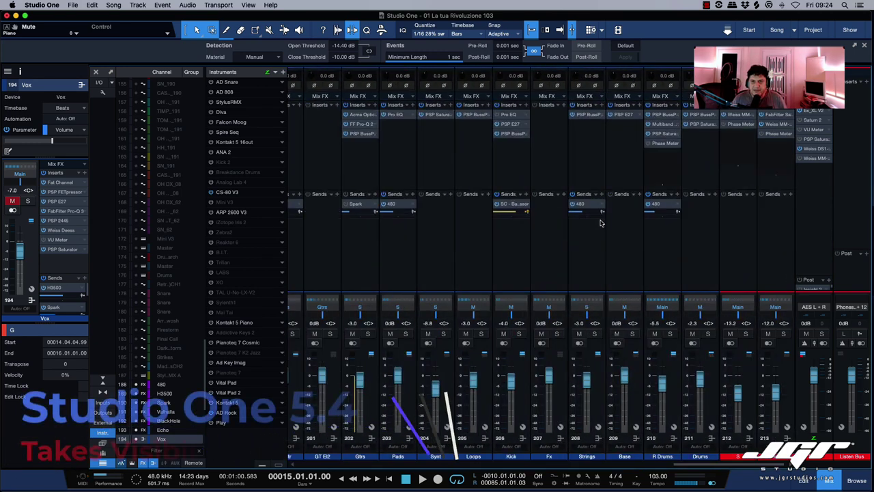
Close the mixer and expand the Vox folder in the arrangement to show its vocal tracks.
{"action": "left_click", "coordinate": [829, 481]}
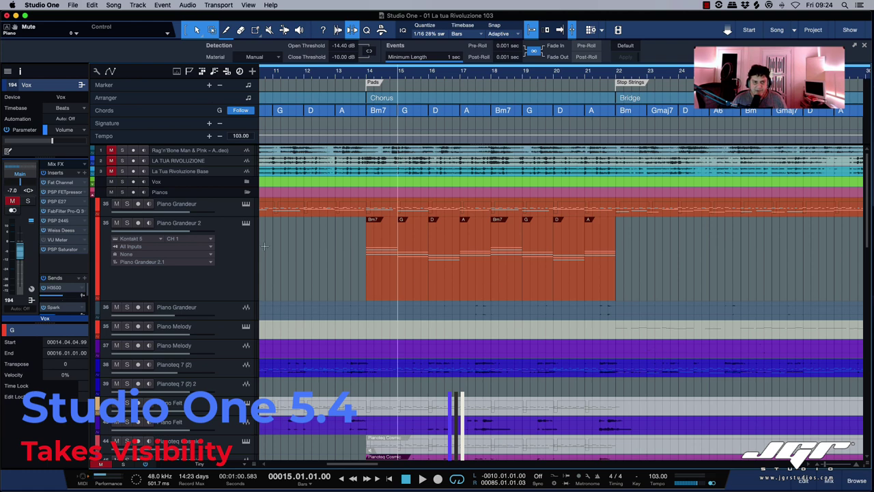
{"action": "left_click", "coordinate": [246, 182]}
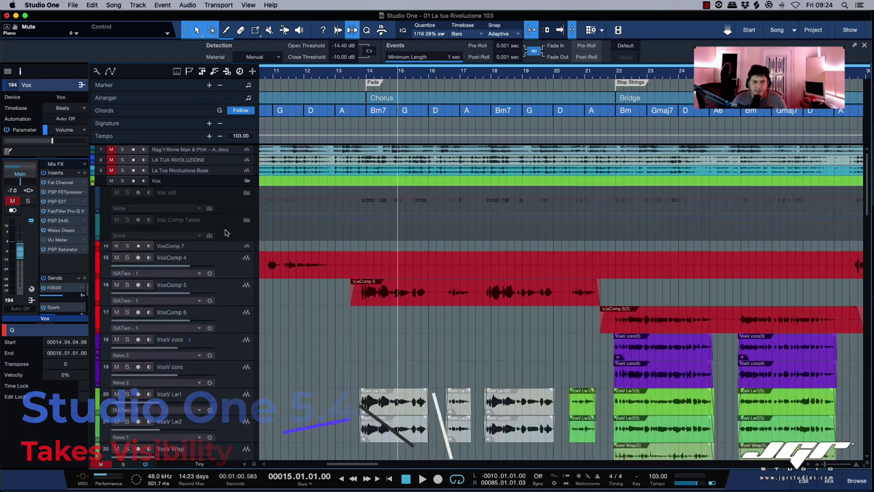
{"action": "scroll", "coordinate": [226, 232], "scroll_direction": "down", "scroll_amount": 2}
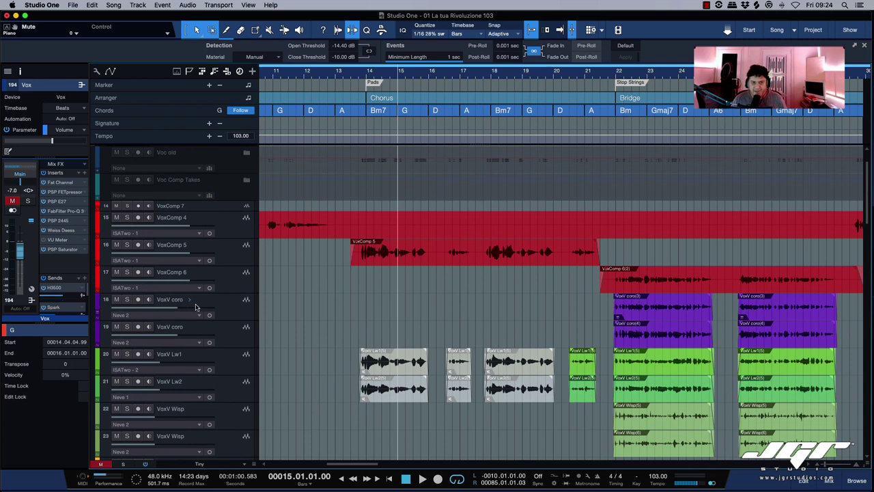
Switch track 18, VoxV coro, through layers VoxV 4 Take 1, VoxV 4 Take 2 and VoxV 4.1, and expand and collapse its take lanes.
{"action": "left_click", "coordinate": [191, 301]}
{"action": "left_click", "coordinate": [206, 323]}
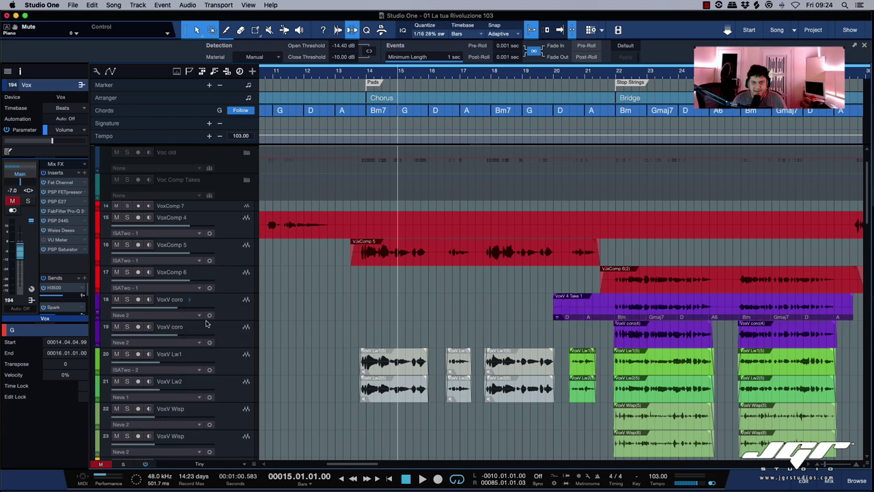
{"action": "left_click", "coordinate": [191, 301]}
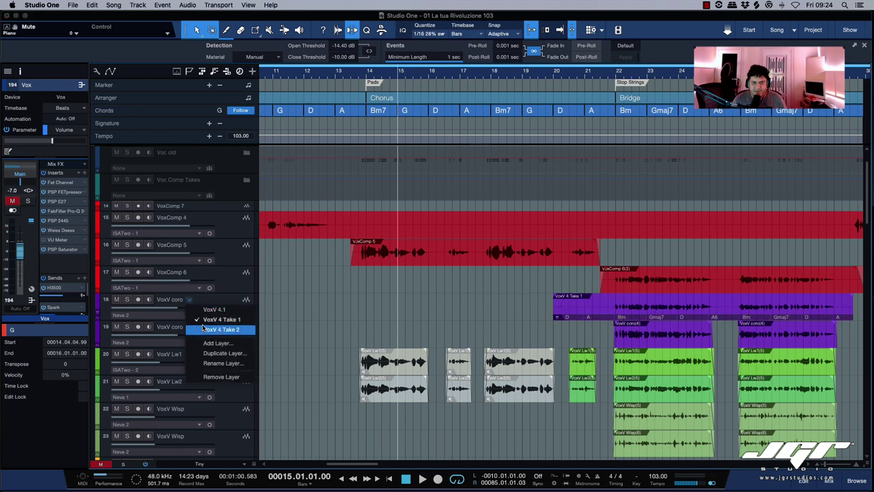
{"action": "left_click", "coordinate": [202, 329]}
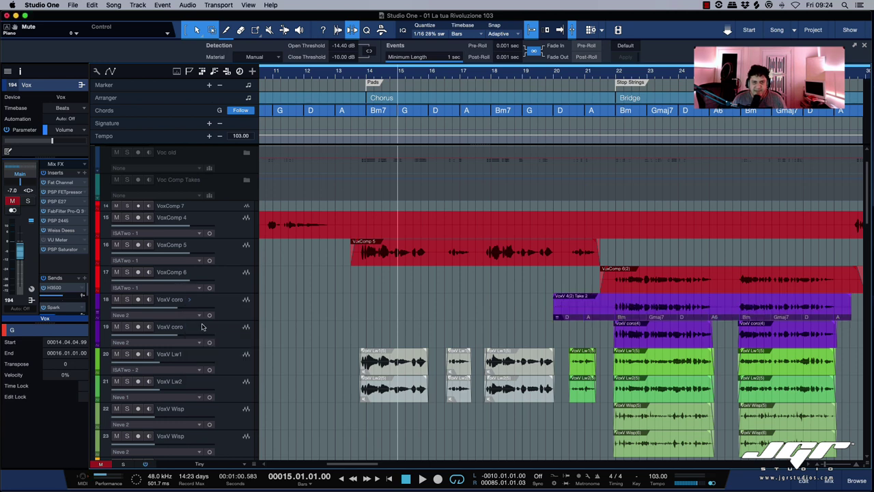
{"action": "left_click", "coordinate": [191, 300]}
{"action": "left_click", "coordinate": [198, 316]}
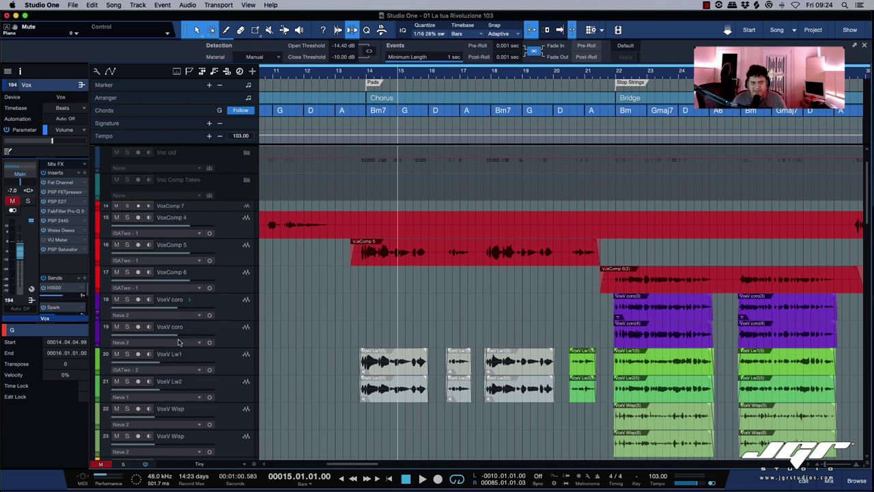
{"action": "left_click", "coordinate": [98, 315]}
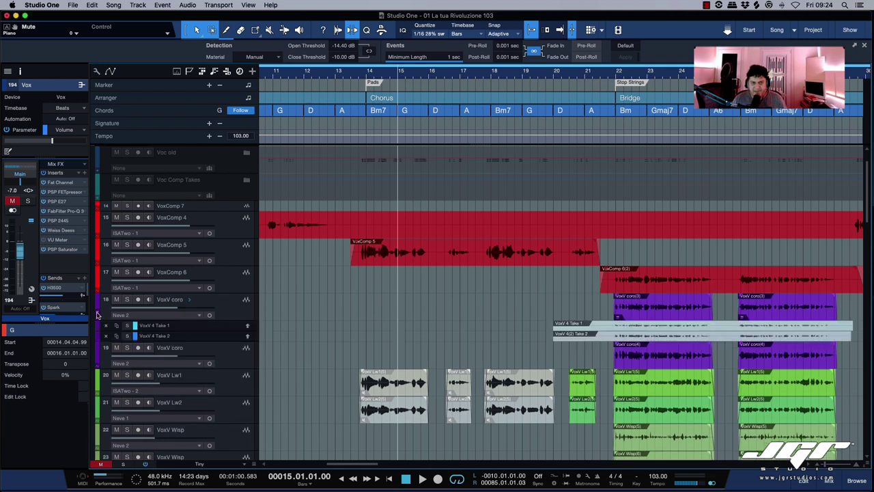
{"action": "left_click", "coordinate": [97, 315]}
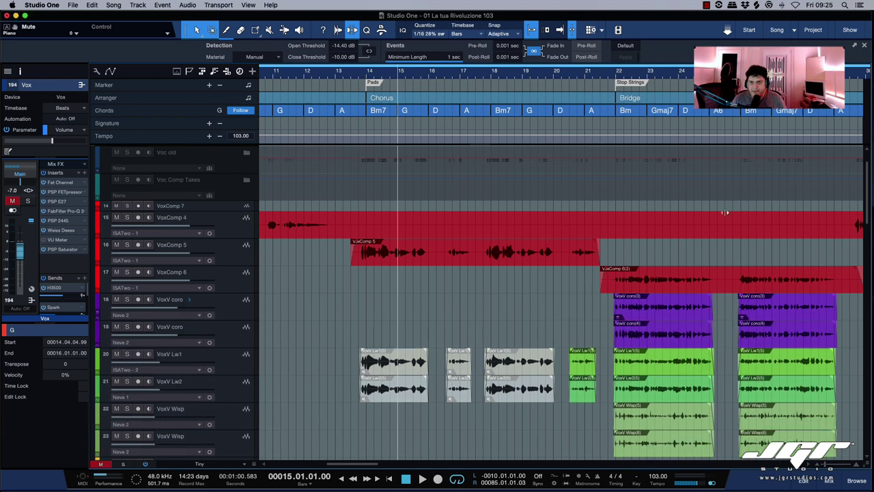